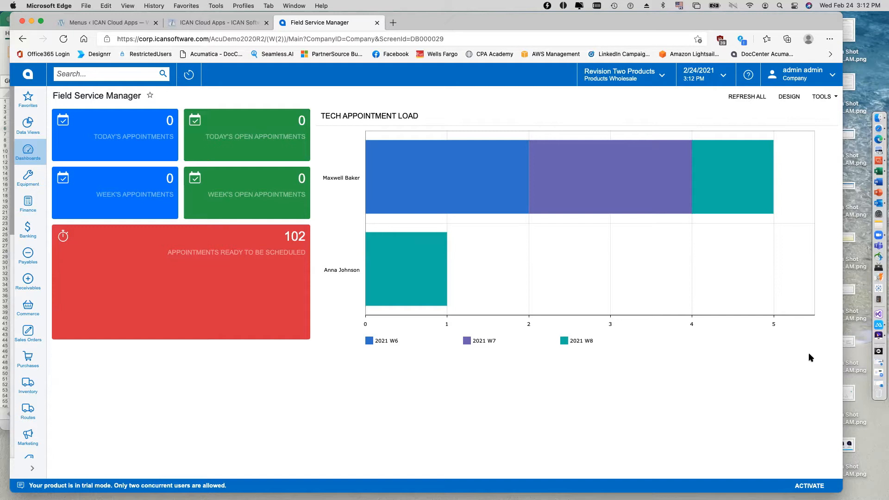
Switch to Outlook and create an opportunity from the AC unit quote email using the Acumatica add-in, with an amount of 5,000.00.
left_click(878, 203)
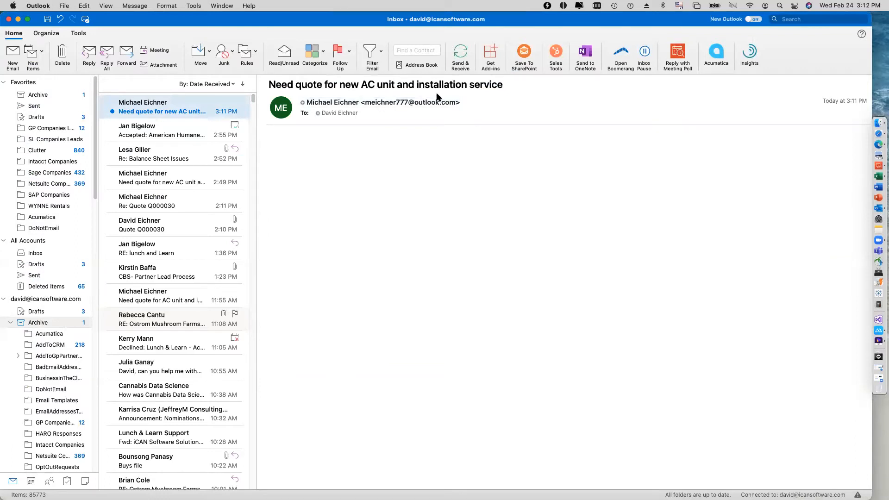
left_click(716, 52)
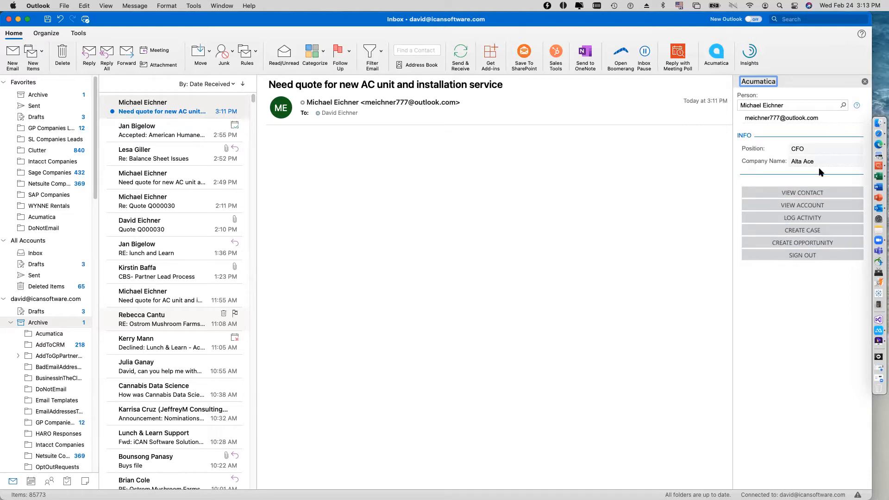
left_click(808, 243)
left_click(810, 212)
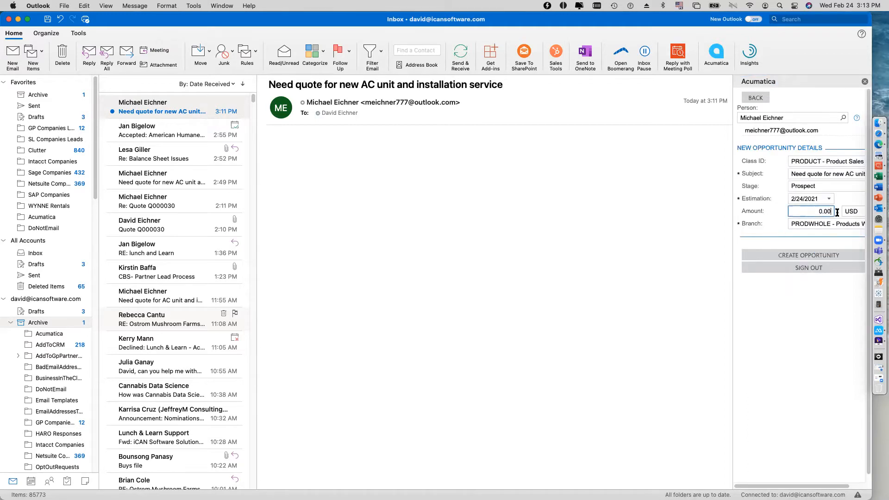
type("50")
key("Tab")
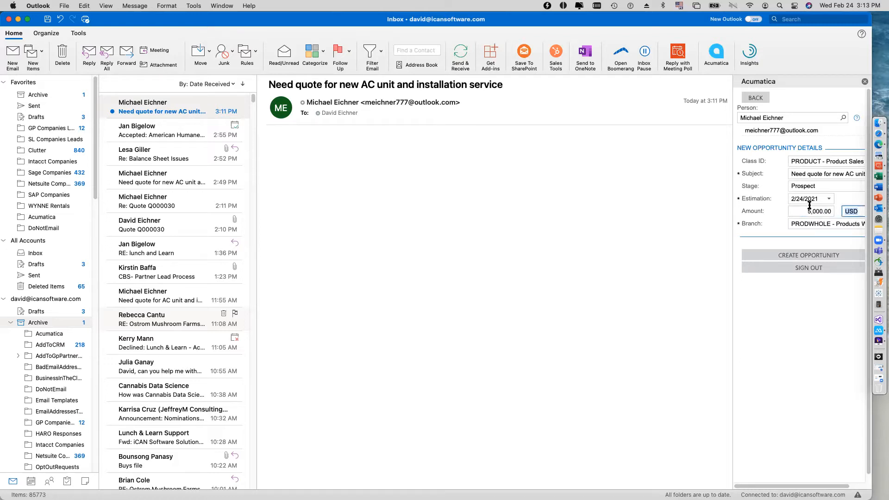
left_click(812, 256)
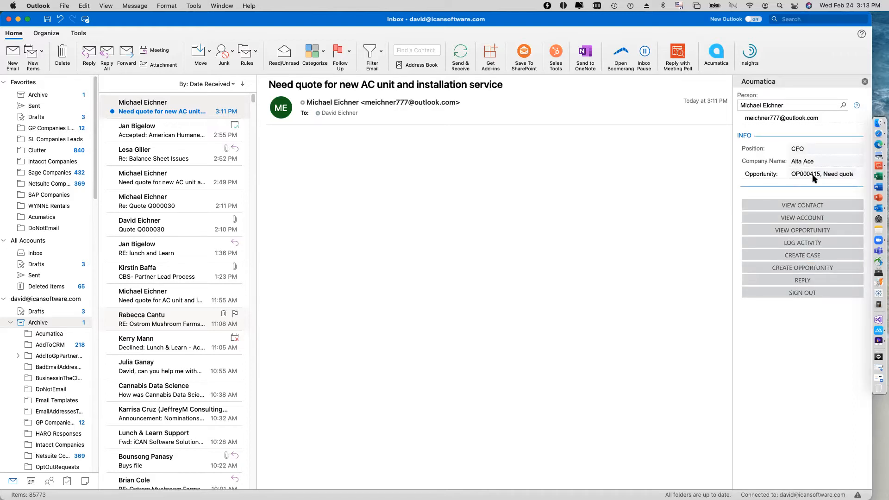
Return to Acumatica in Edge and open the new AC unit opportunity from the refreshed Unassigned Opps list of the Sales Operations dashboard.
left_click(18, 19)
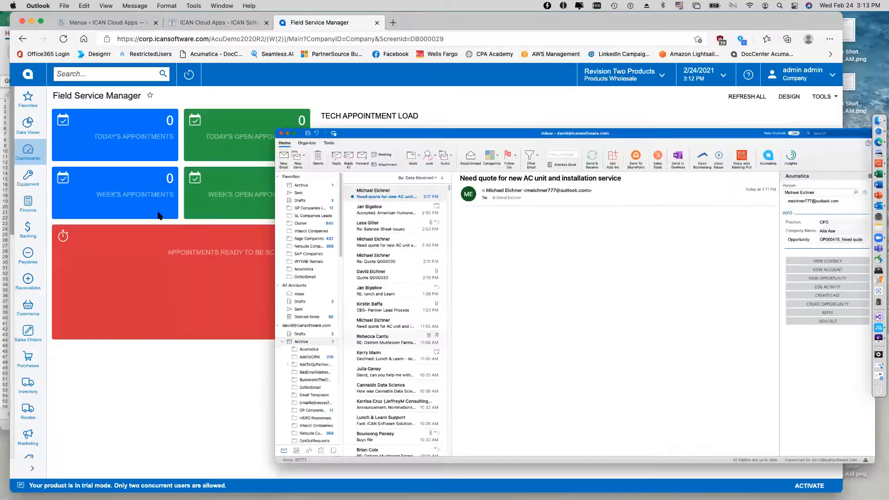
left_click(28, 153)
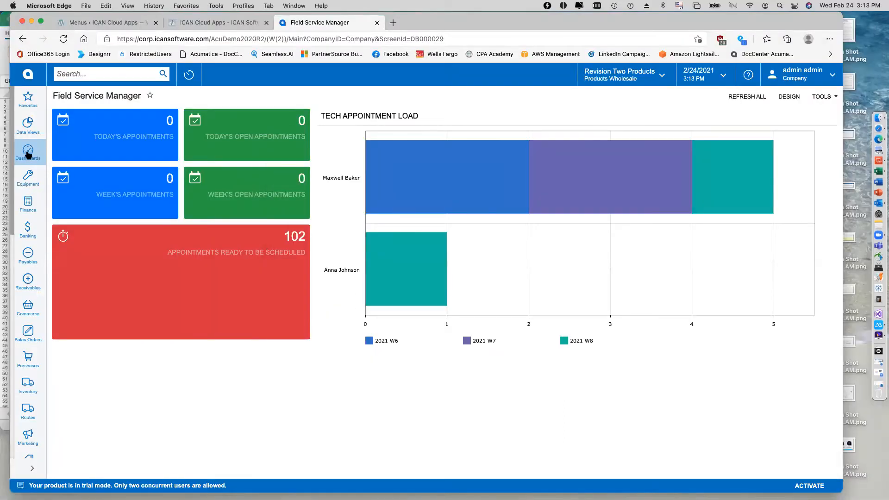
left_click(112, 201)
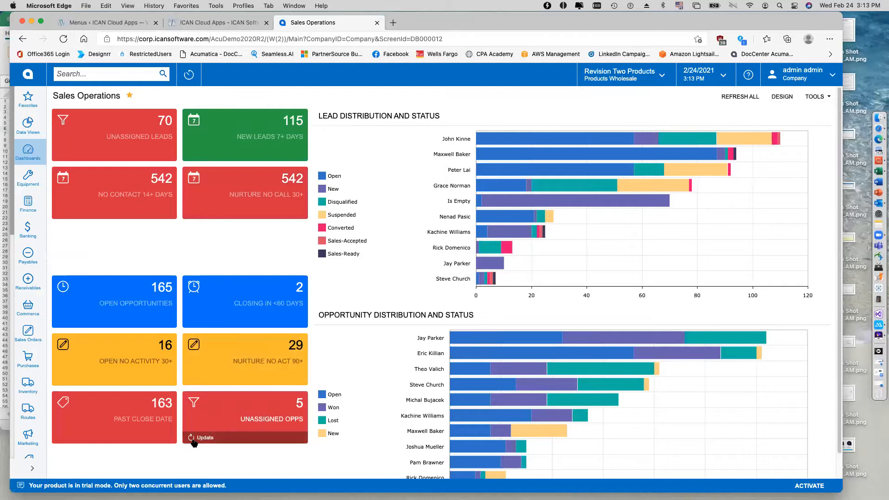
left_click(194, 441)
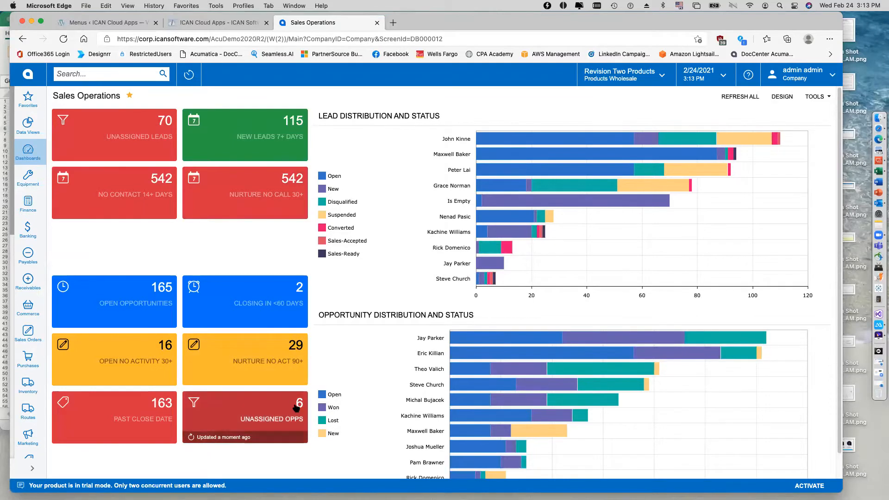
left_click(262, 412)
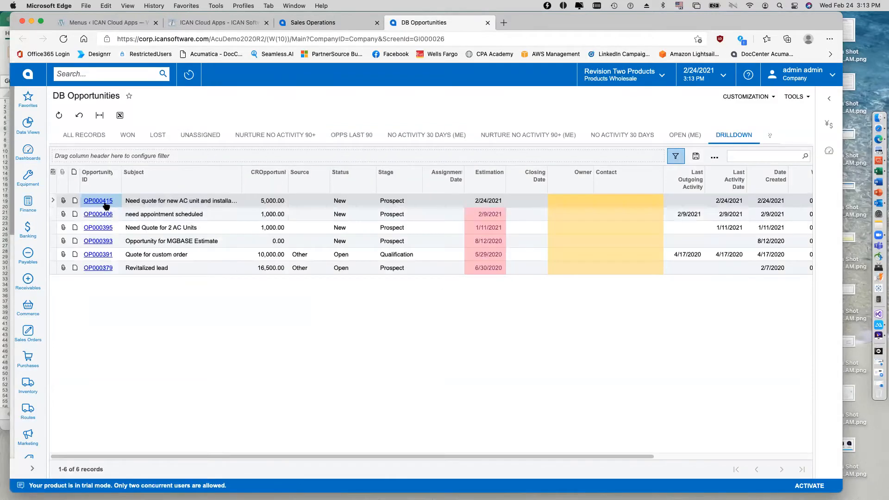
left_click(105, 202)
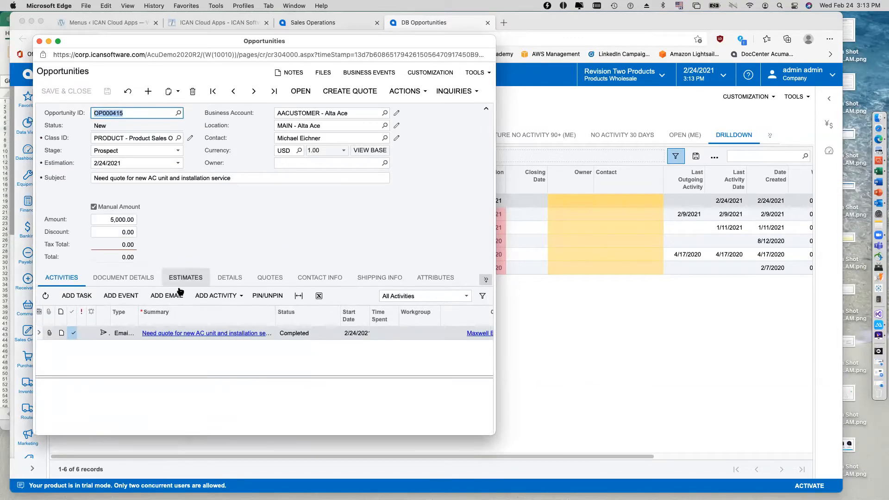
Start a reply to the quote request email logged under the opportunity's activities, entering the sales team's e-mail address as CC.
left_click(188, 334)
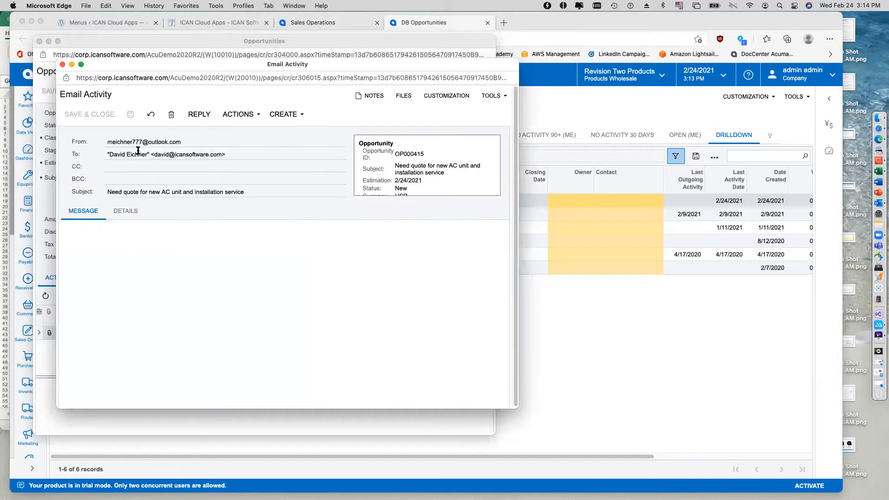
left_click(193, 114)
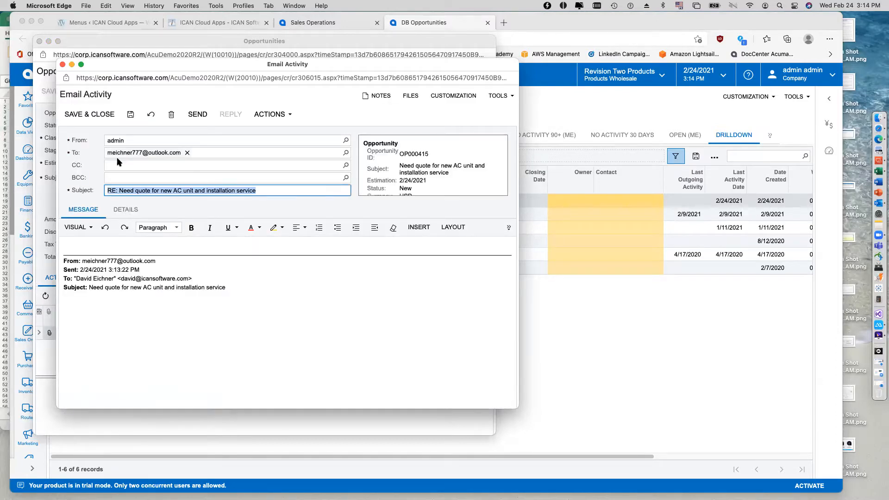
left_click(111, 166)
key("Tab")
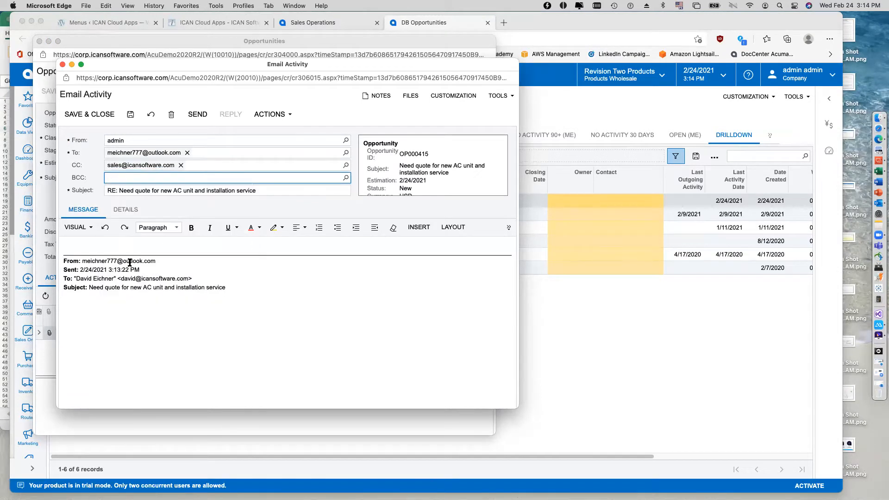
Write "We got your email and are working up the quote." as the reply's message and send it.
left_click(115, 243)
type("We got your email and are working up the quote.")
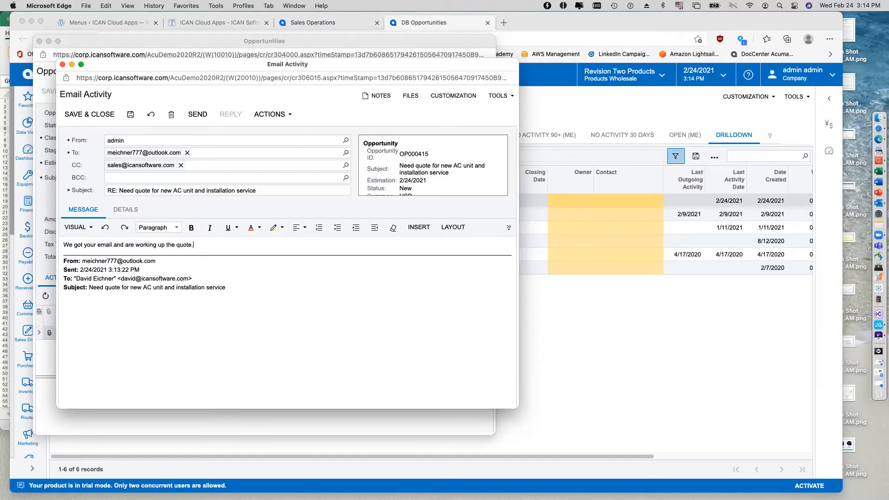
left_click(198, 114)
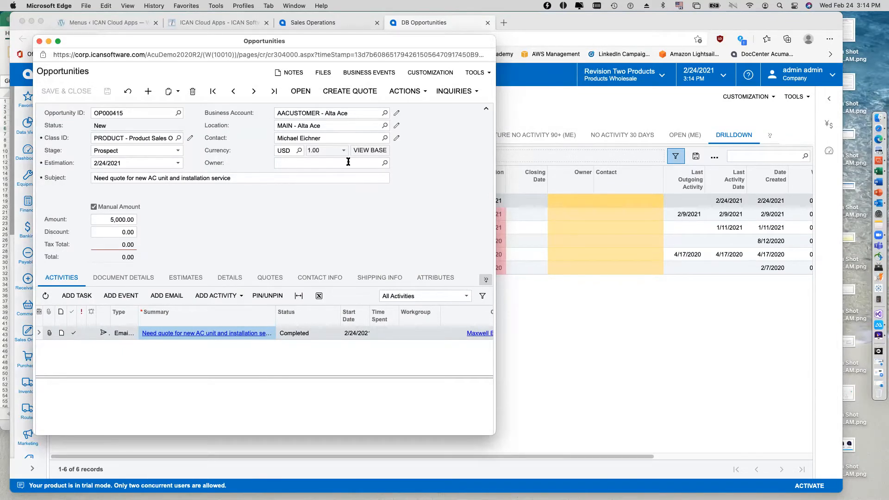
Enter the sales representative's name as the opportunity's owner, then save and close the opportunity.
type("maxwell")
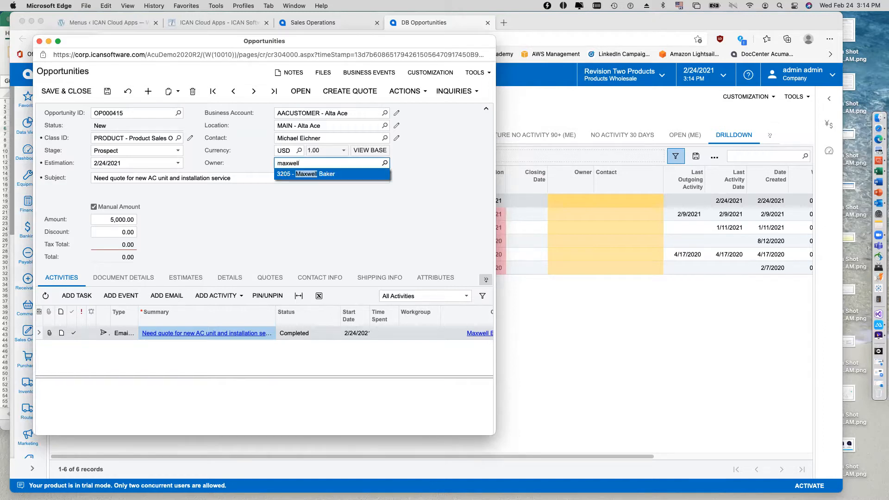
key("Return")
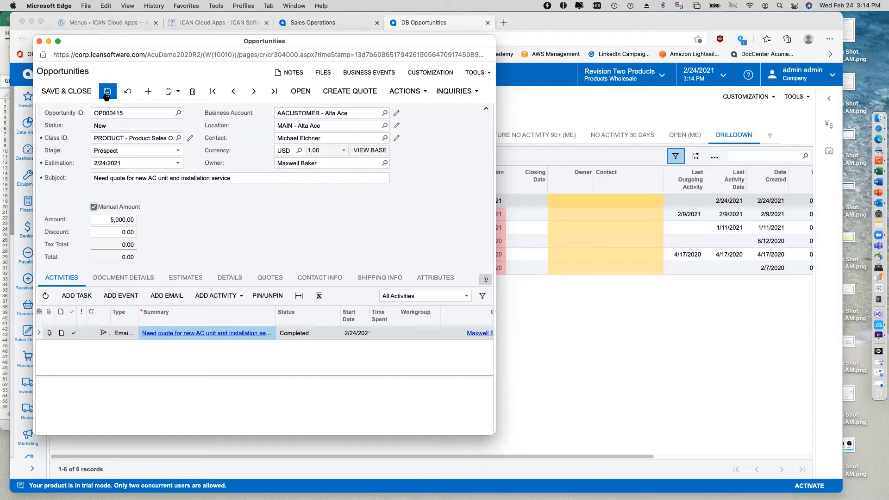
left_click(68, 92)
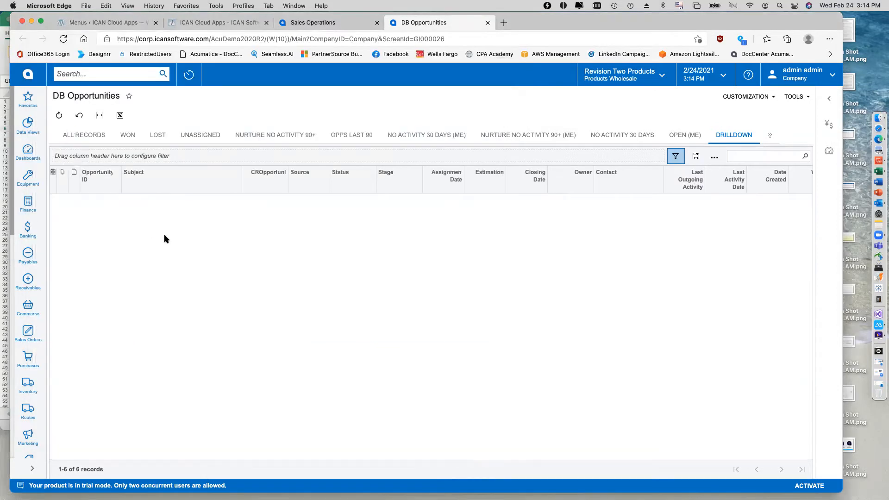
Process all messages in Emails Pending Processing and close the processing summary.
left_click(28, 155)
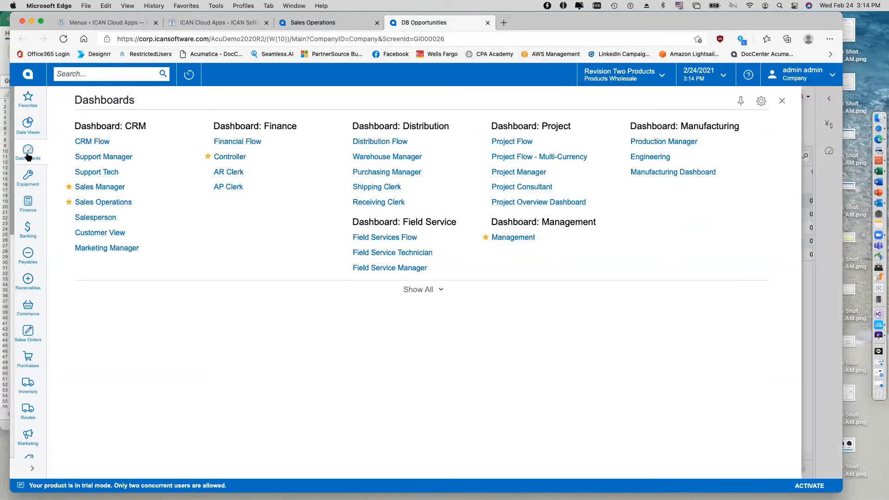
left_click(27, 99)
left_click(703, 419)
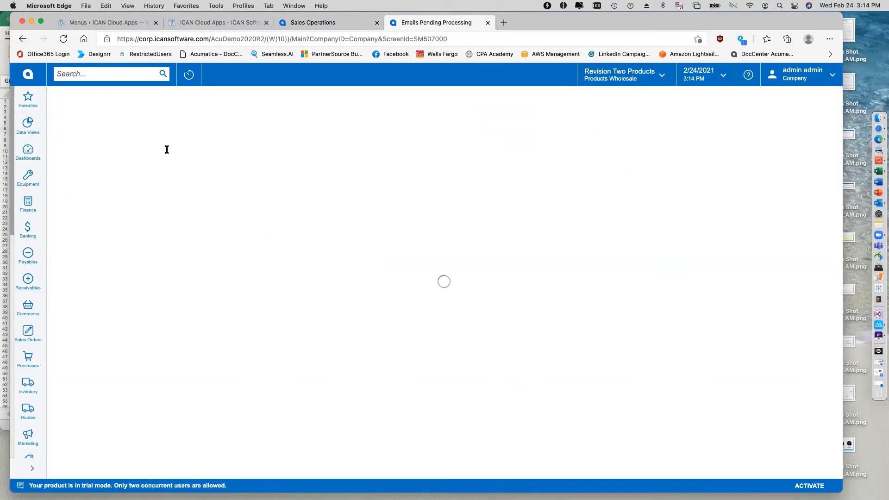
left_click(154, 116)
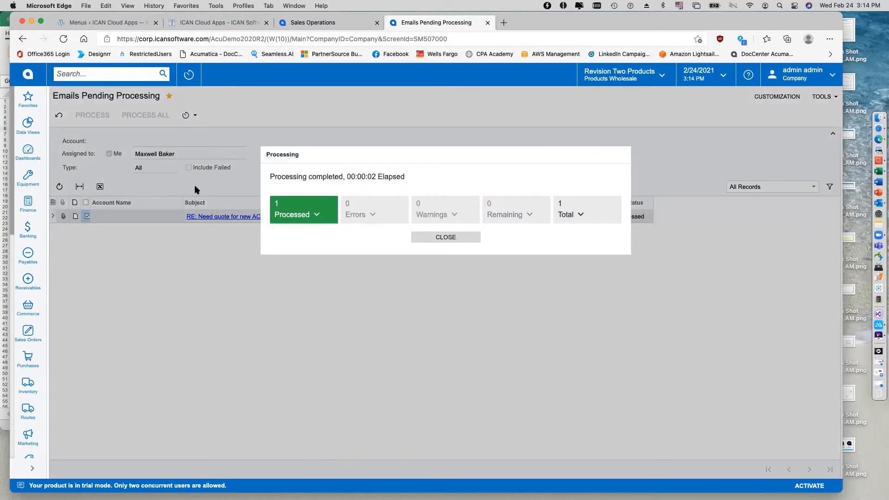
left_click(473, 242)
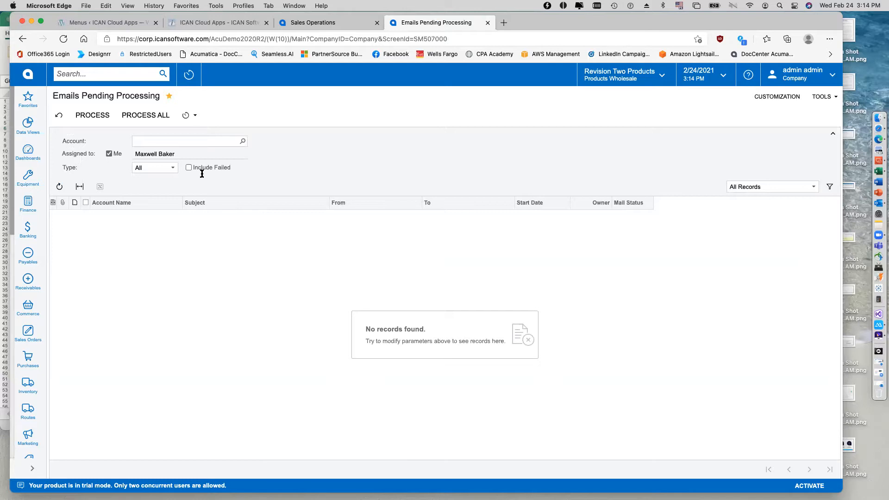
left_click(196, 116)
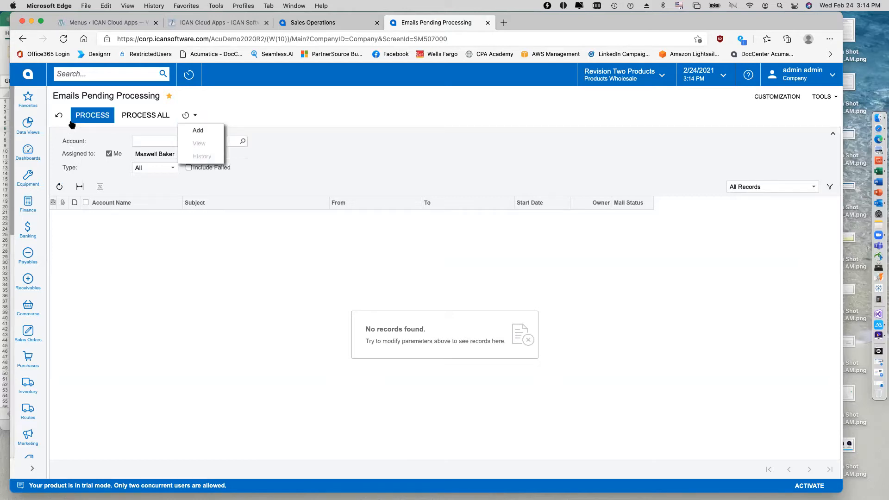
left_click(30, 99)
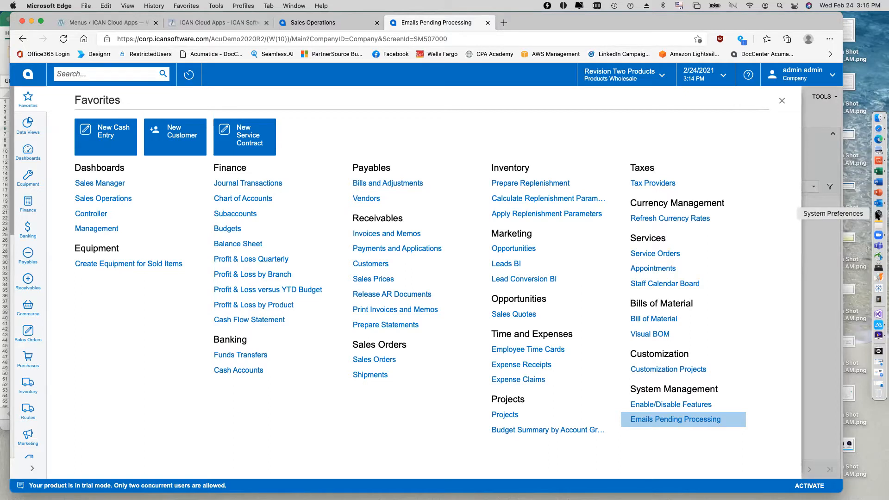
Switch to the mirrored phone in ApowerMirror and add a document detail line for INST AC, Air Conditioner Installation Service, with quantity 1.
left_click(879, 325)
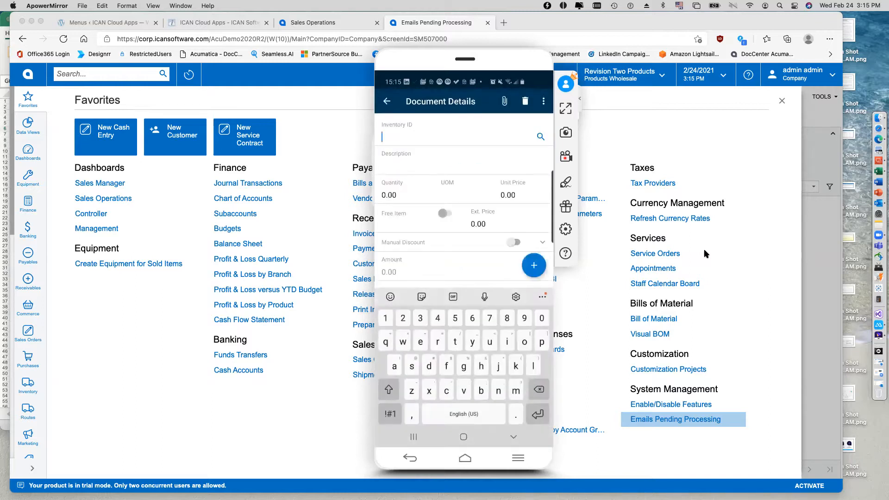
type("inst")
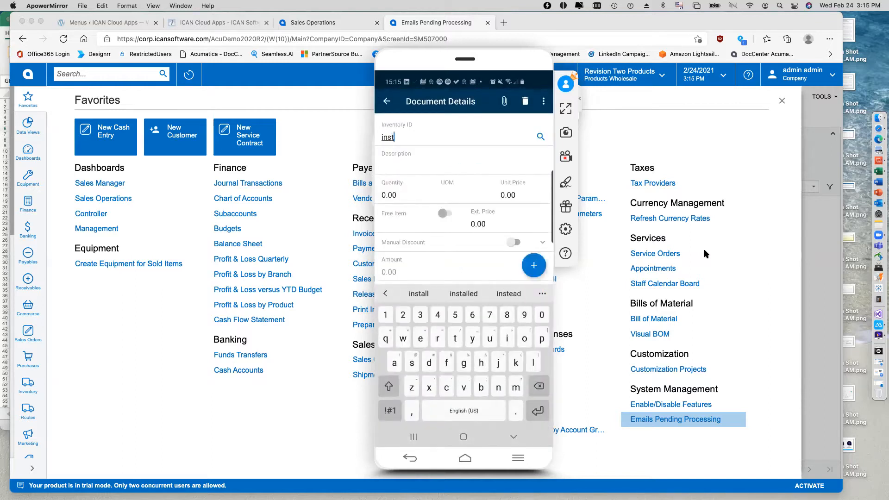
type("all ")
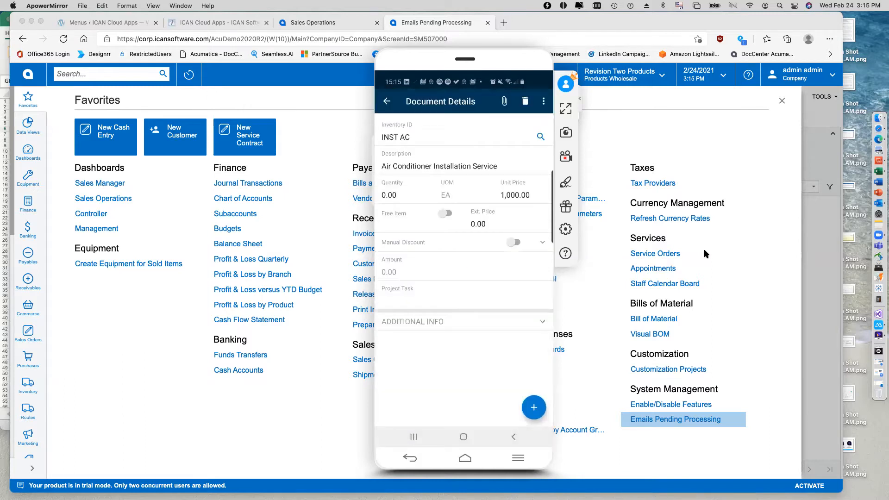
type("1")
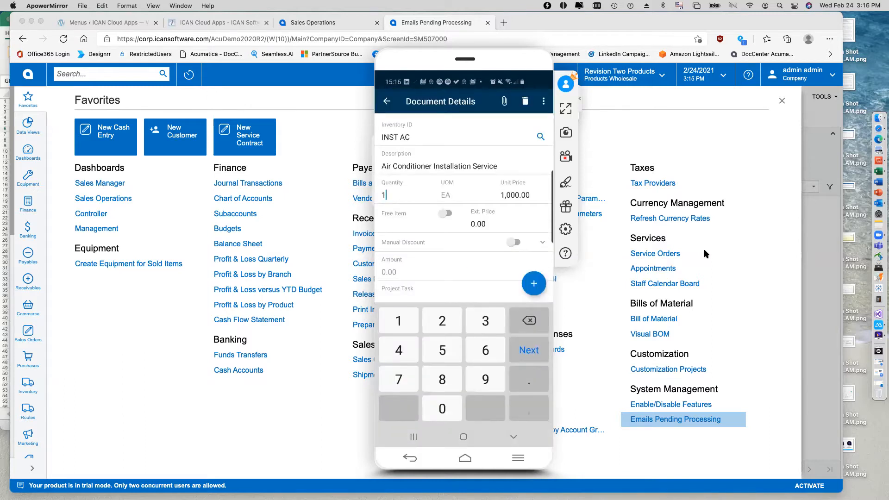
key("Return")
key("Escape")
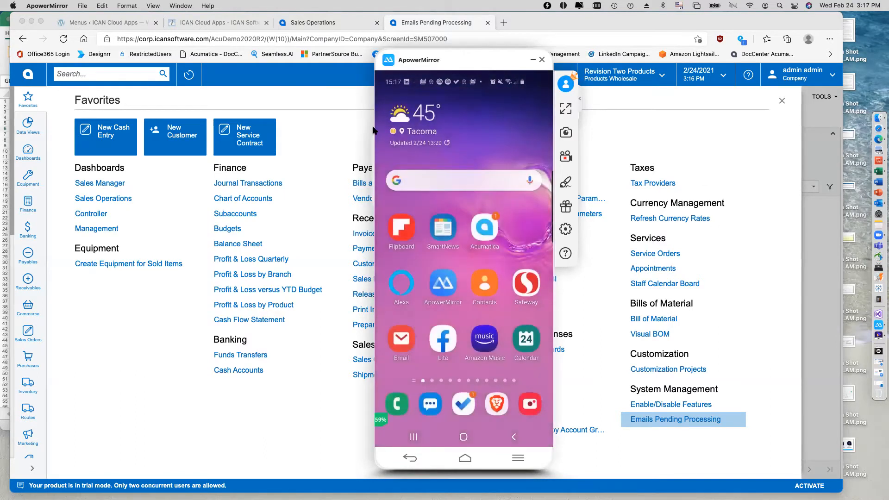
Return to Acumatica in Edge and examine the AC unit opportunity's document details, reached through Open Opportunities on the Sales Operations dashboard.
left_click(351, 118)
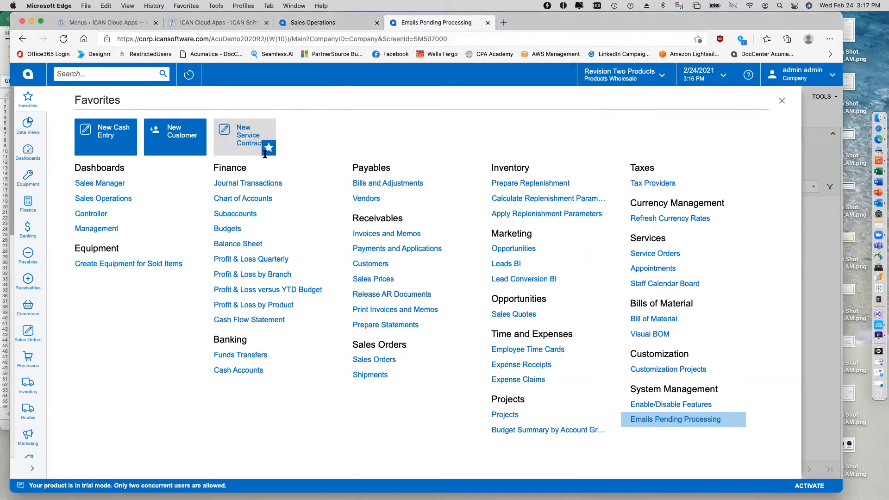
left_click(110, 197)
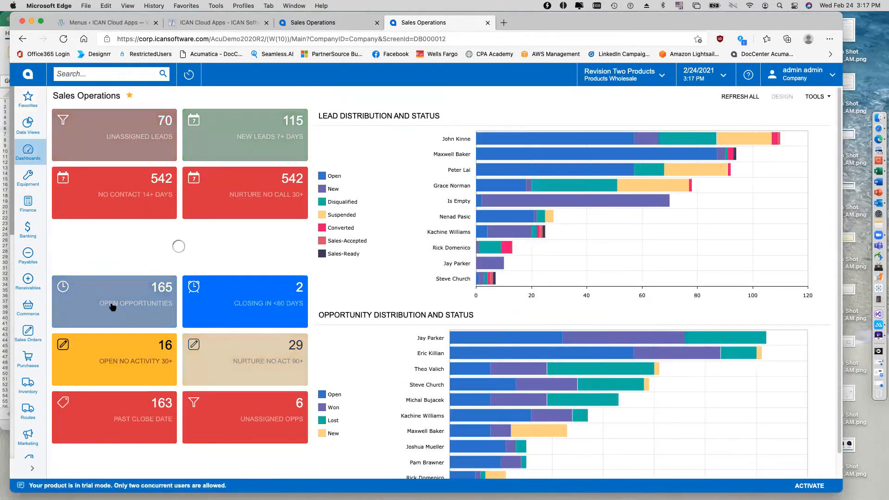
left_click(146, 287)
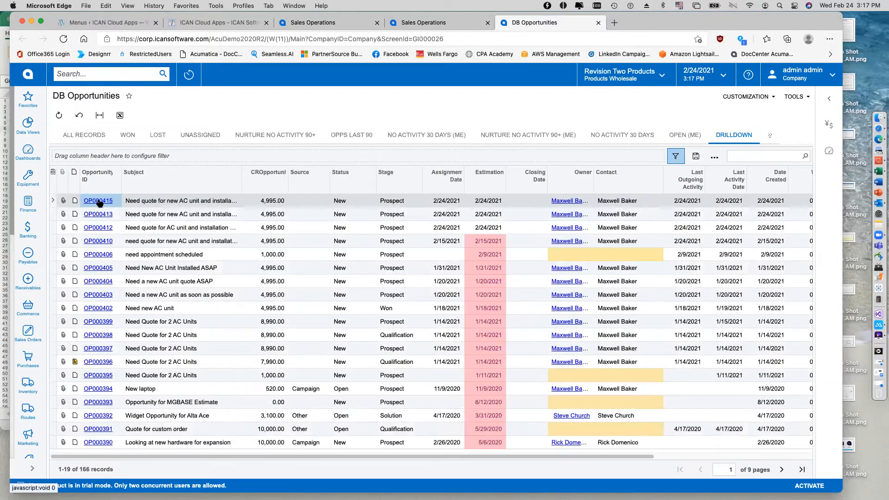
left_click(98, 201)
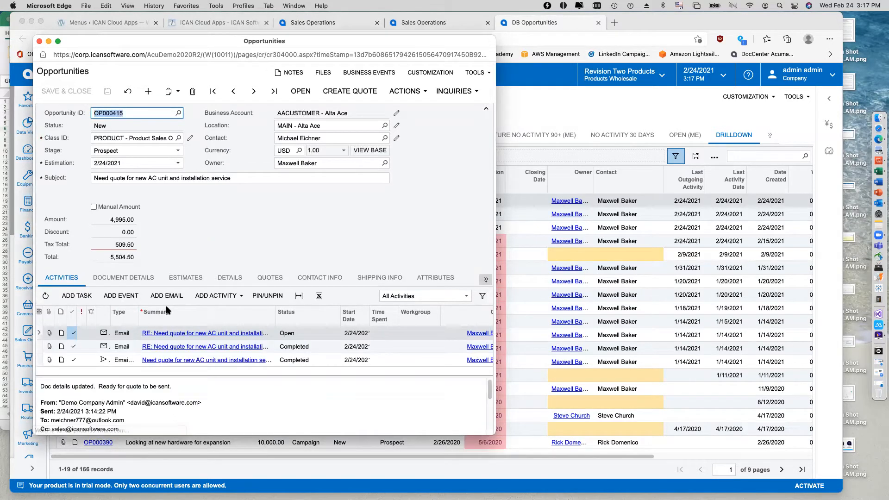
left_click(120, 280)
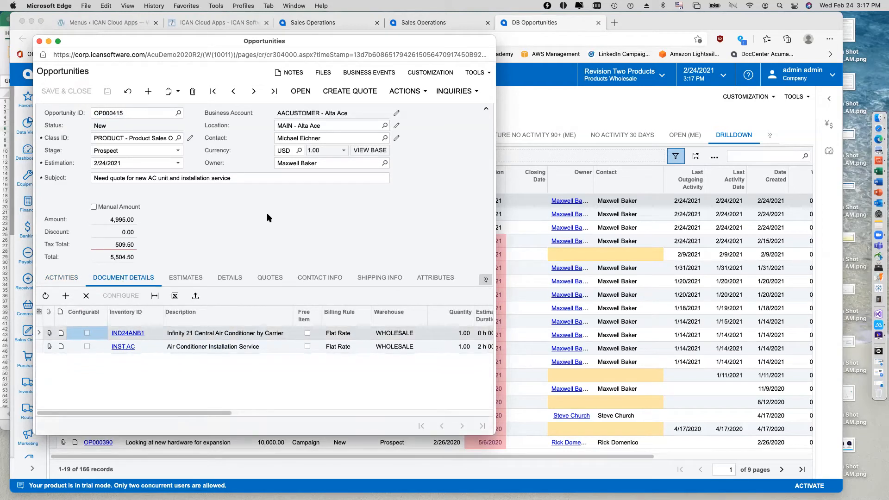
Create a Sales Quote from the AC unit opportunity, open it for review and submit it.
left_click_drag(496, 235, 762, 244)
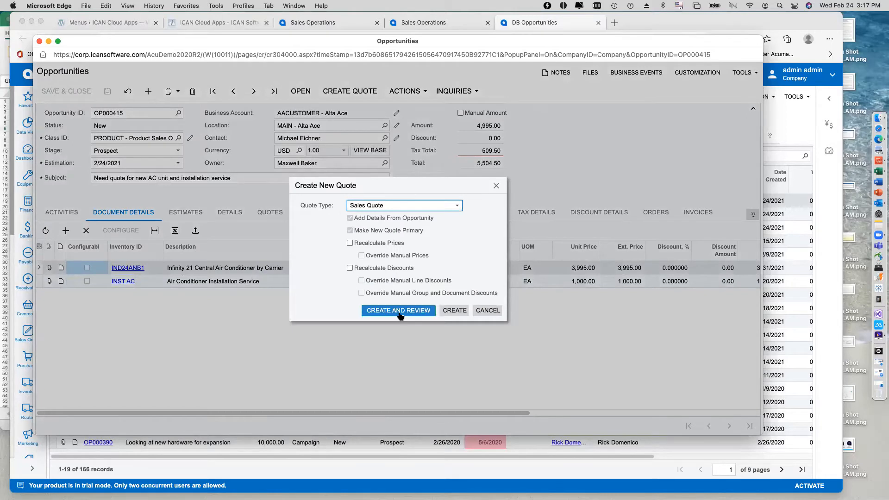
left_click(401, 314)
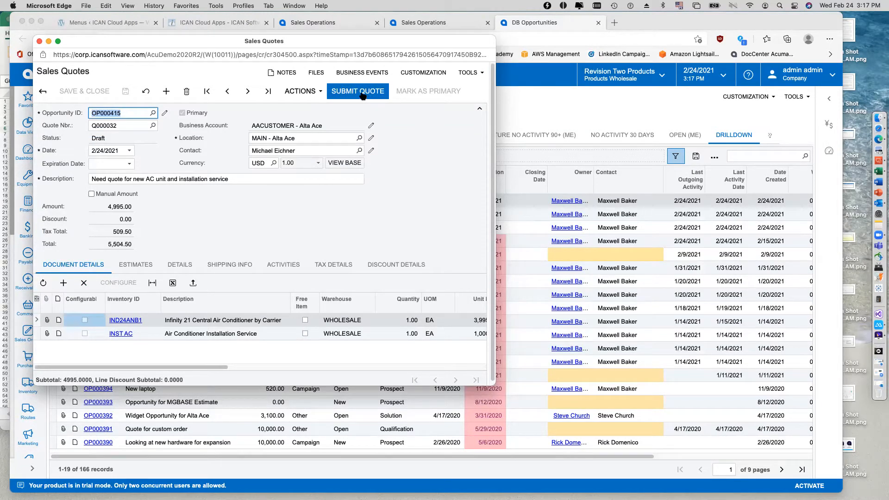
left_click(361, 94)
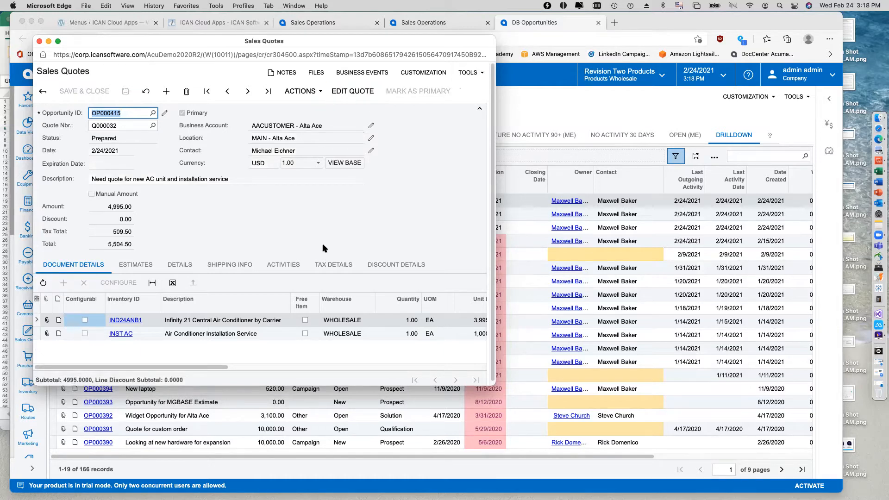
Generate the printable version of the submitted quote and review its line items and totals.
left_click(320, 91)
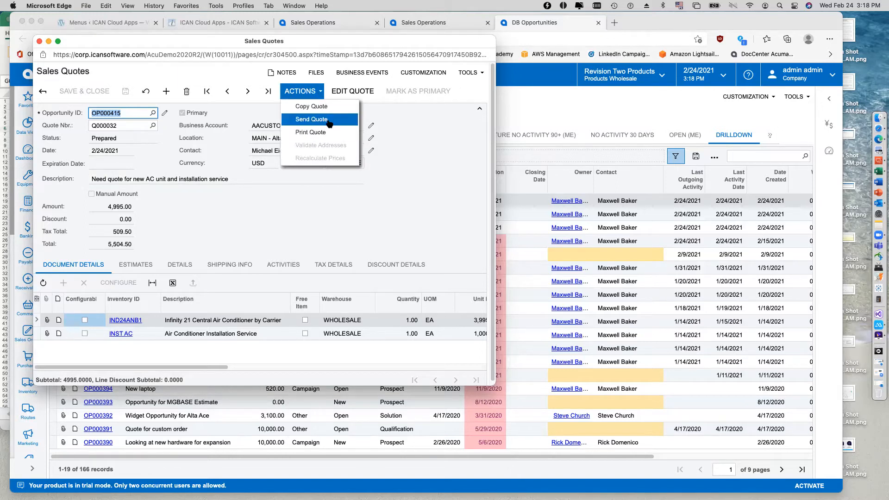
left_click(321, 133)
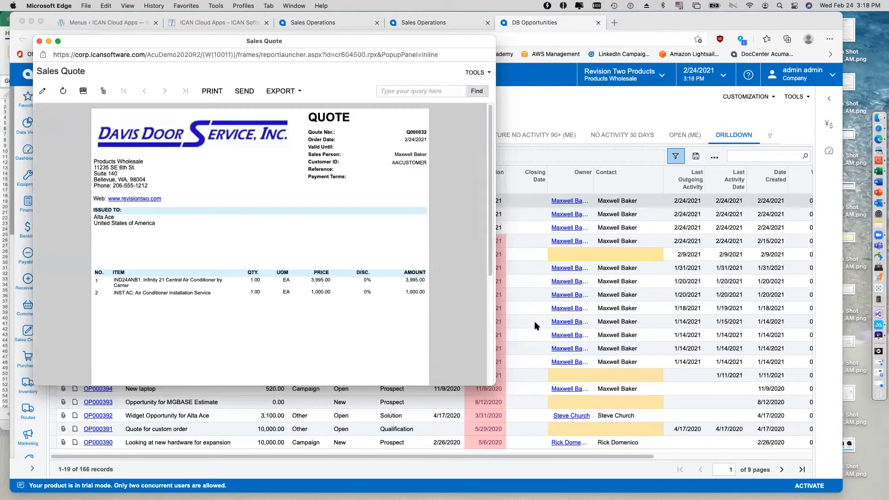
scroll(497, 333, "down", 5)
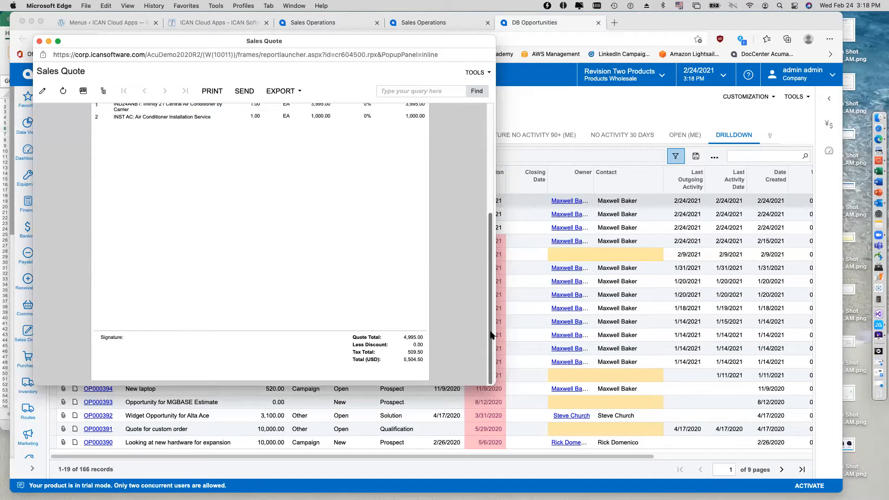
scroll(499, 281, "up", 5)
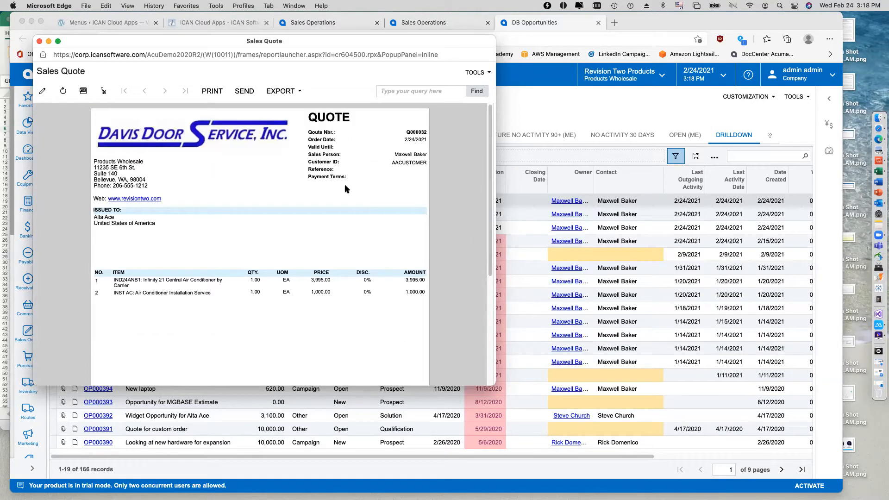
Start an email with the quote report attached and add the company's sales e-mail address as CC.
left_click(246, 93)
left_click(247, 93)
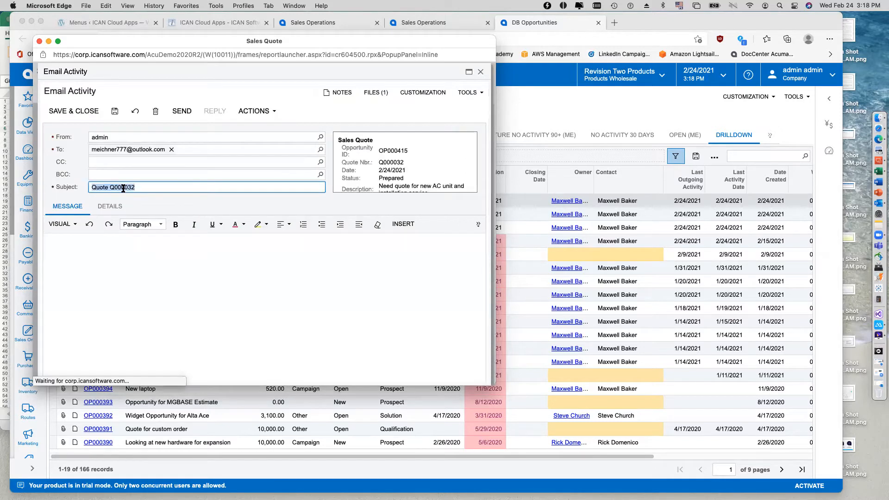
left_click(111, 162)
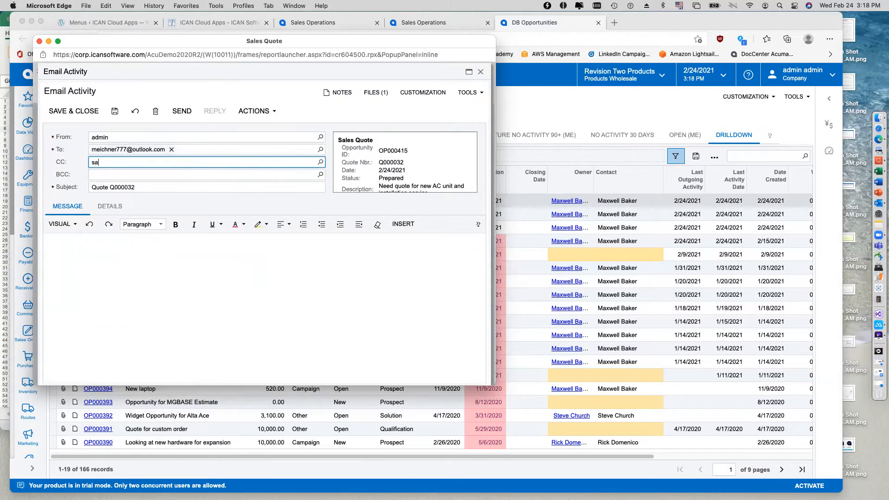
key("Tab")
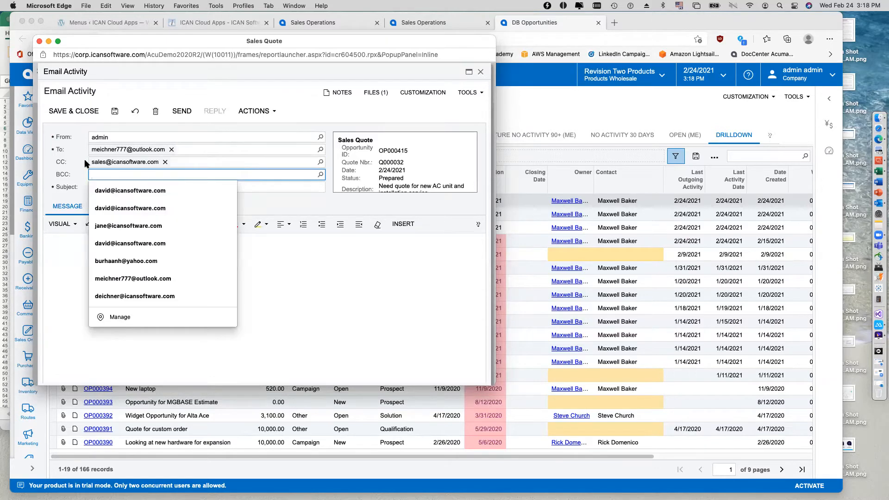
Send the email with the message "We can schedule for later today if you are able to respond quickly with an approval to proceed." and close the report.
left_click(283, 269)
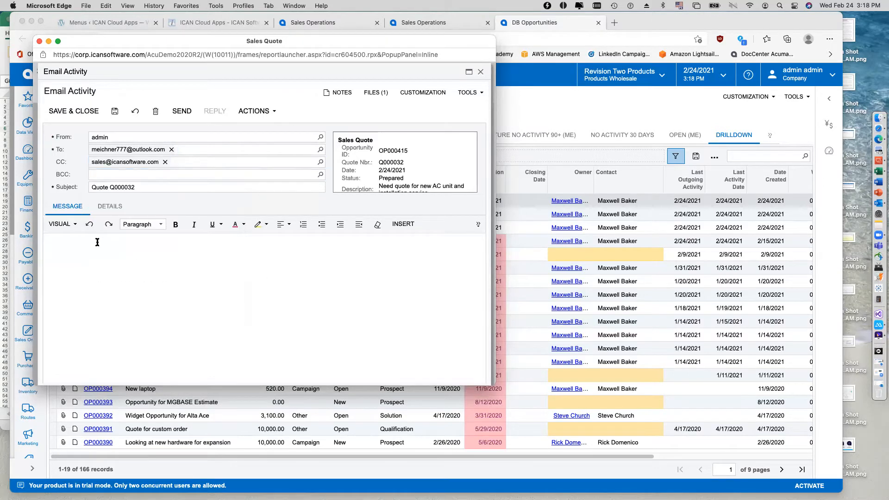
type("We")
type("are able to respond quickly with an approval to proceed.")
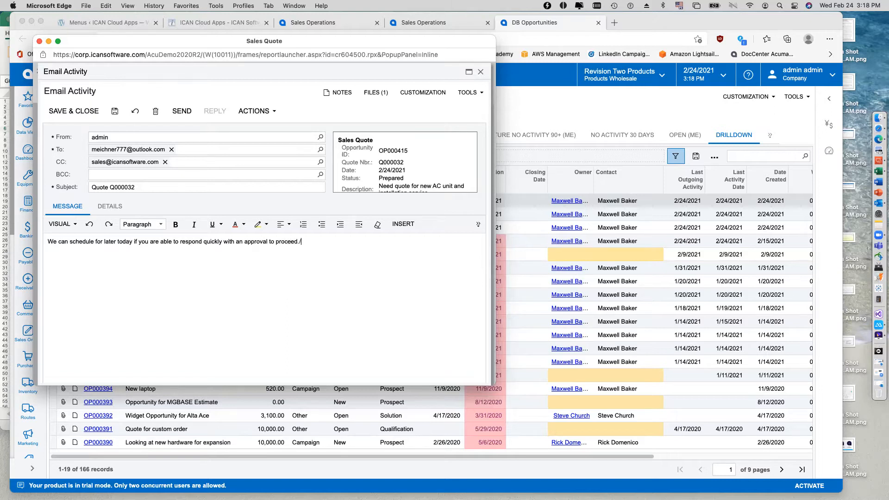
left_click(182, 118)
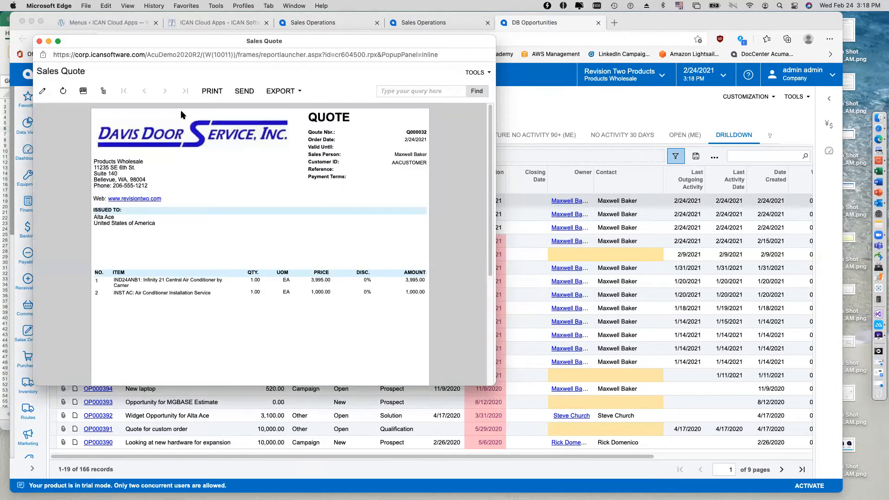
left_click(40, 41)
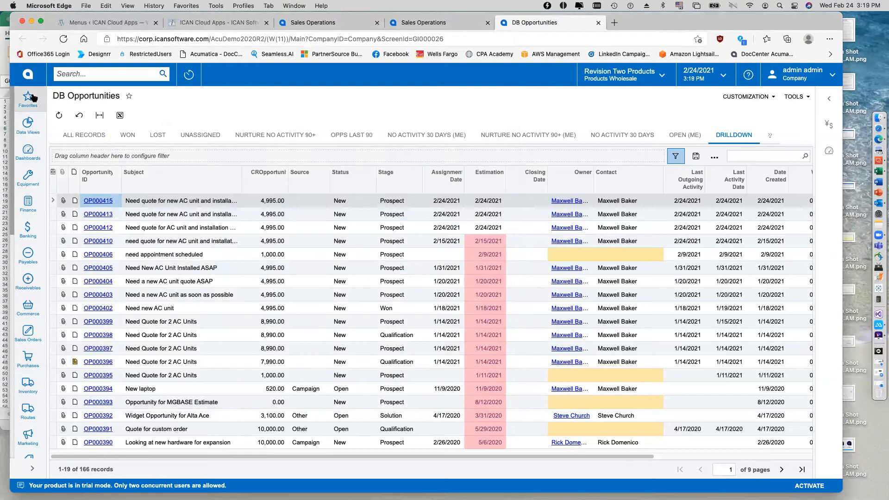
Process all messages in Emails Pending Processing to send out the quote email, and dismiss the processing summary.
left_click(27, 99)
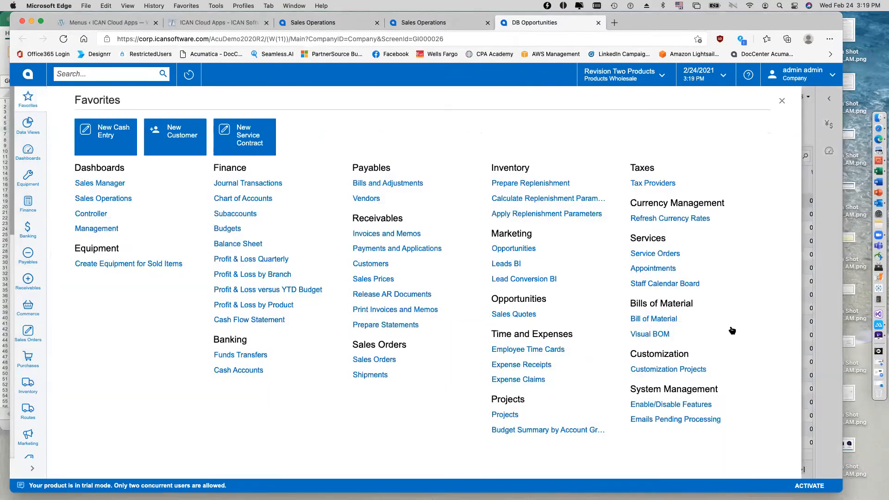
left_click(653, 421)
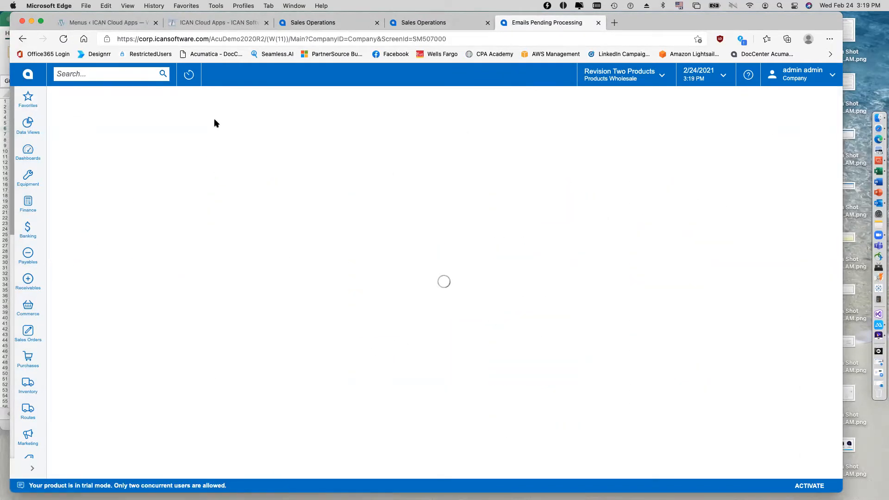
left_click(154, 115)
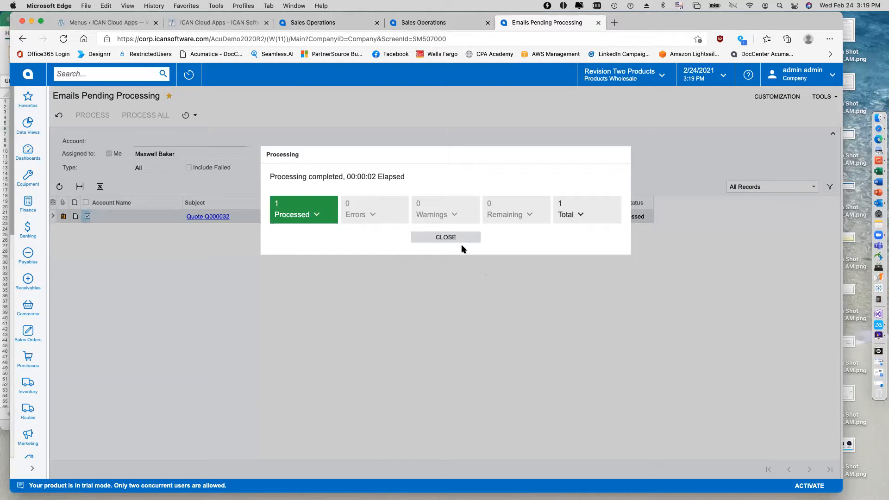
left_click(456, 239)
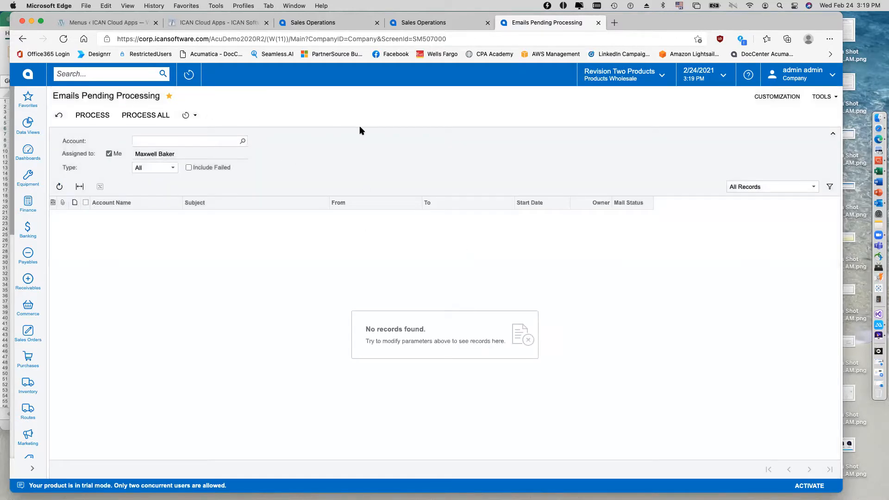
Switch to the customer's Outlook mailbox in Safari, open the quote email and preview its attached PDF through the totals.
left_click(879, 130)
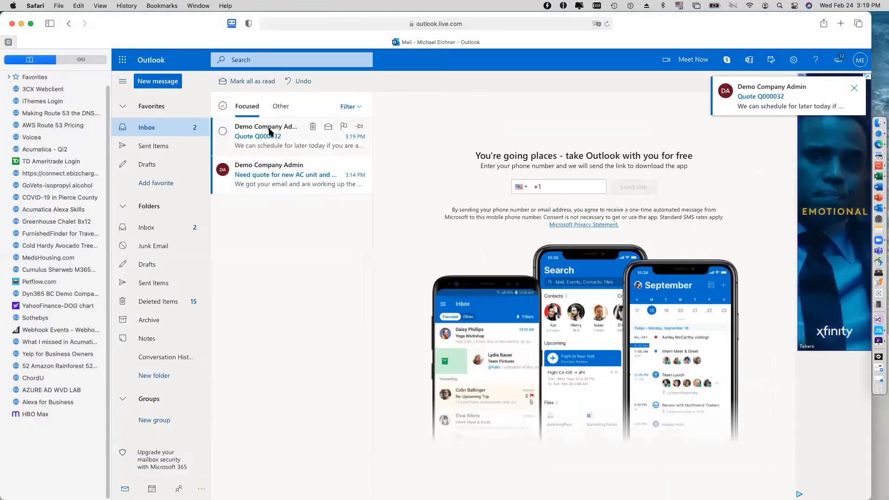
left_click(293, 145)
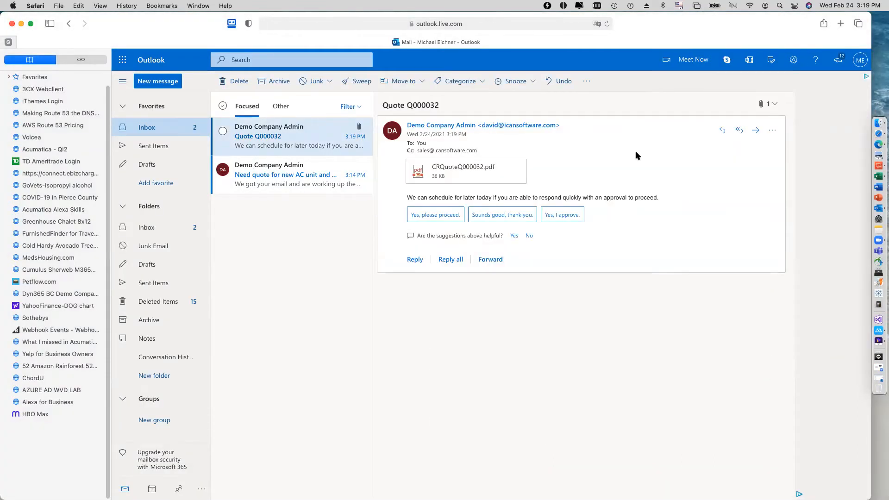
left_click(519, 177)
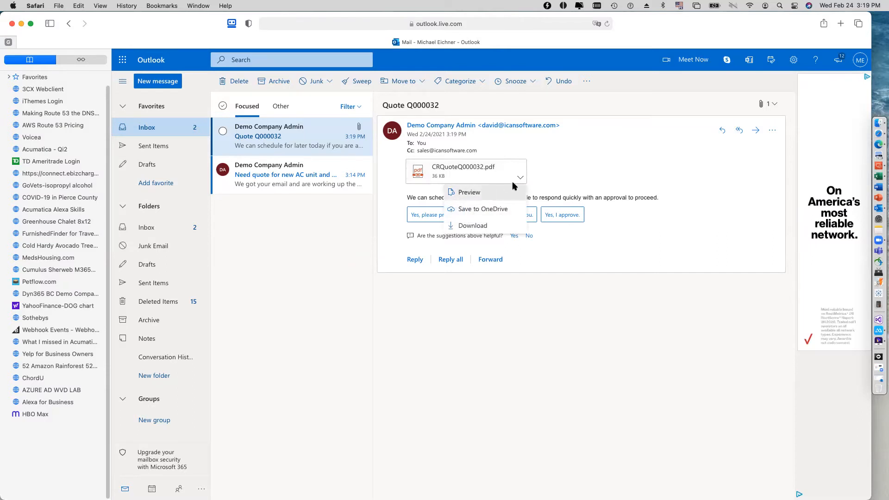
left_click(509, 191)
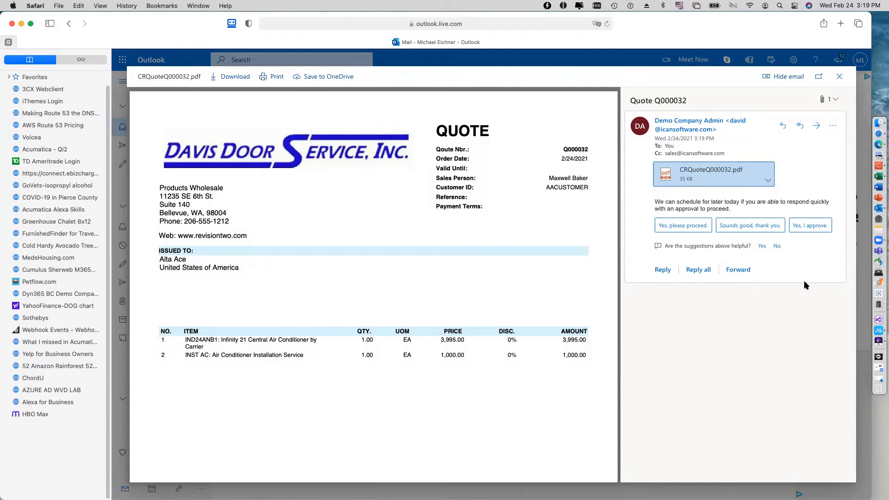
scroll(374, 278, "down", 5)
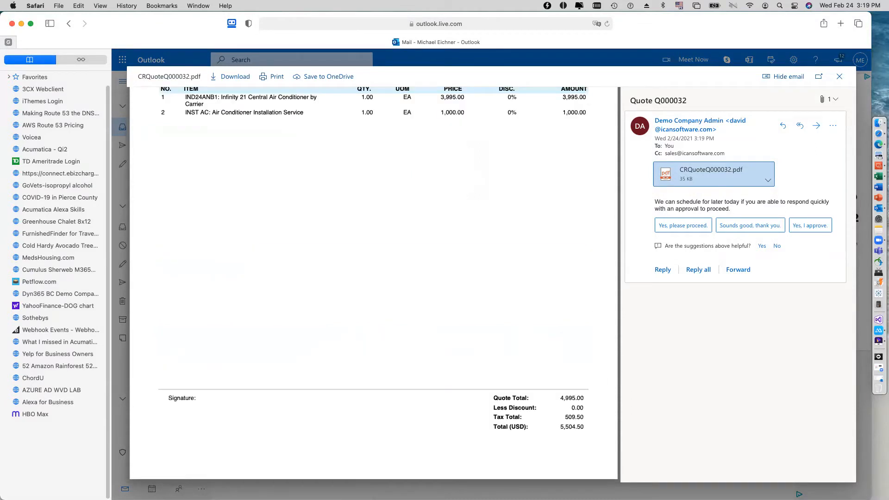
scroll(374, 278, "up", 5)
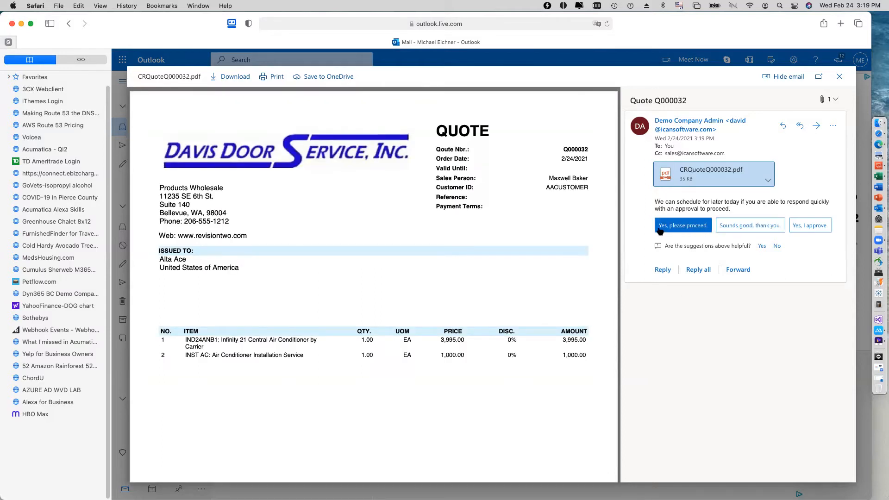
Reply to the quote email with the suggested response "Yes, please proceed.", send it and put the Safari window away.
left_click(697, 228)
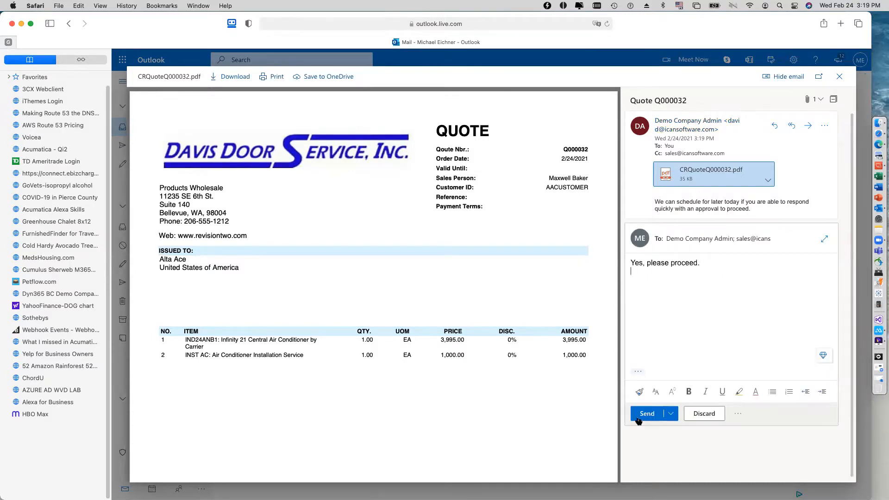
left_click(645, 412)
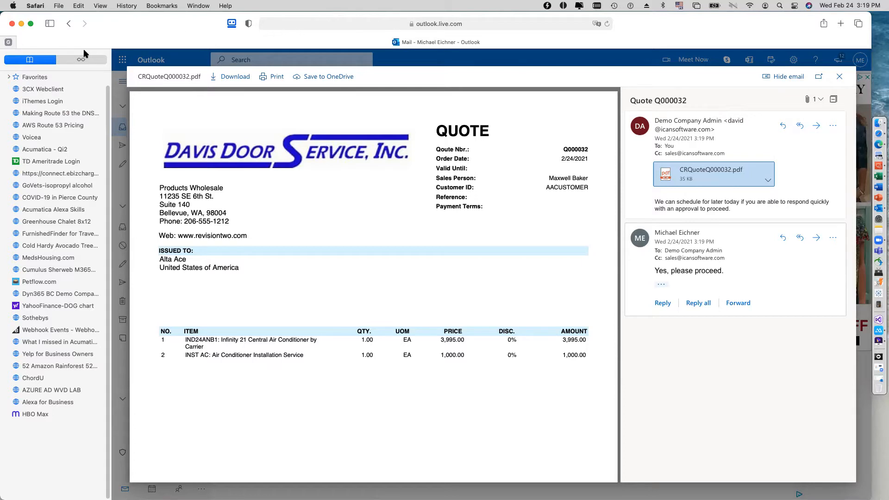
left_click(22, 24)
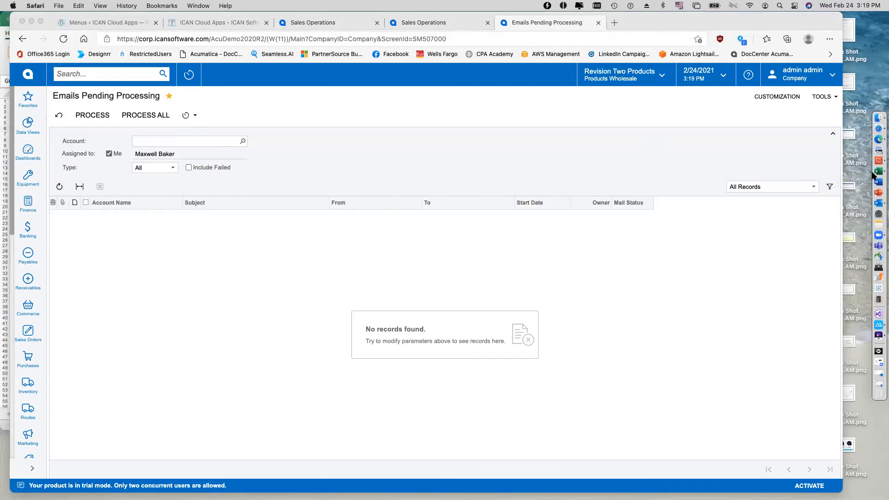
Switch to the Outlook desktop app, select the customer's quote approval reply and open the Acumatica add-in for it.
left_click(879, 203)
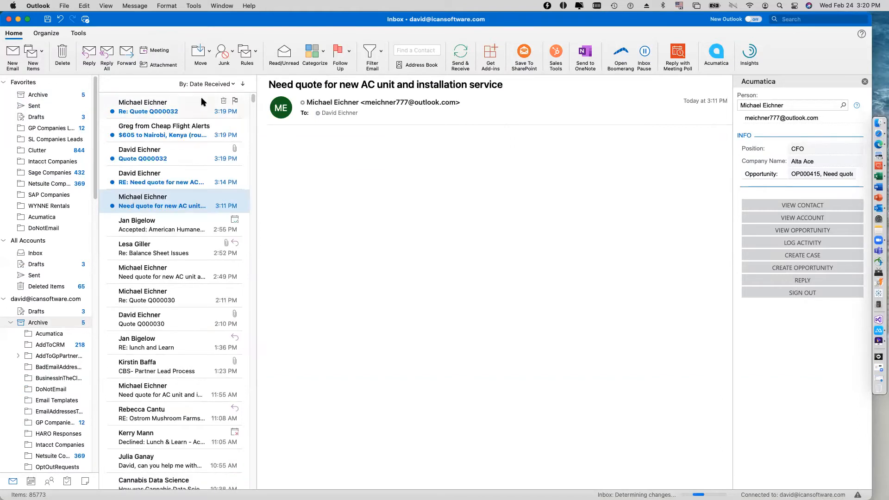
left_click(185, 101)
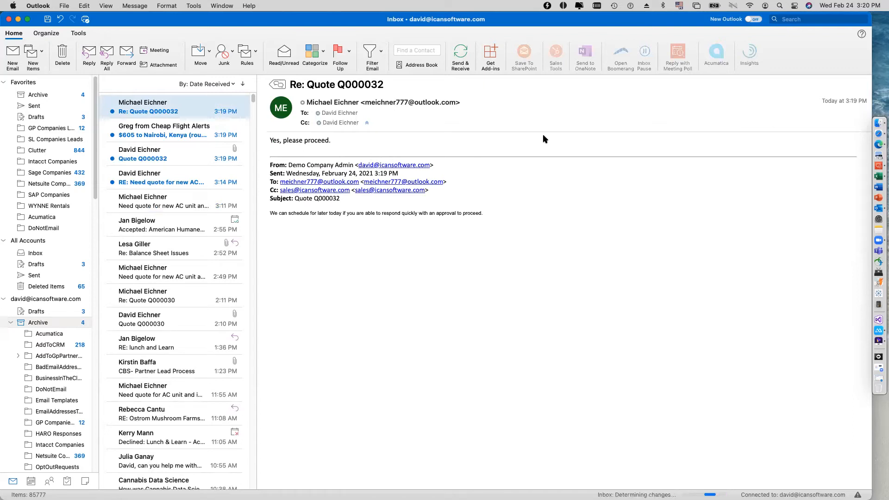
left_click(206, 139)
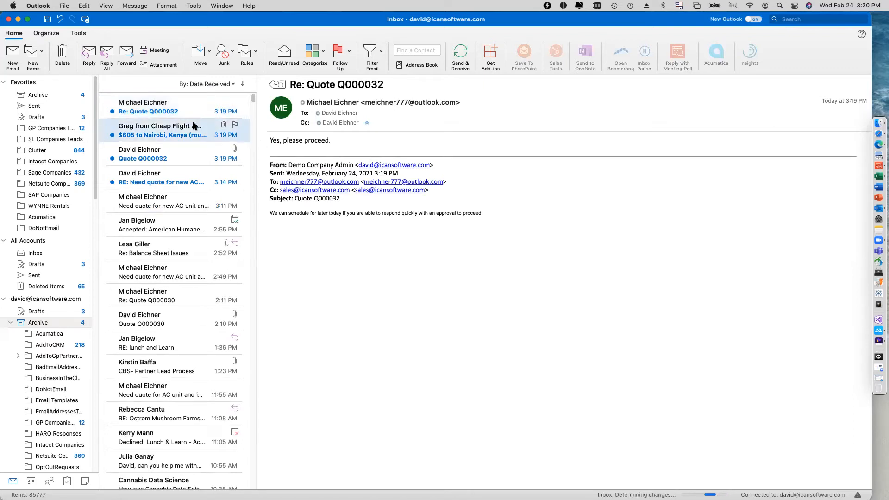
left_click(175, 101)
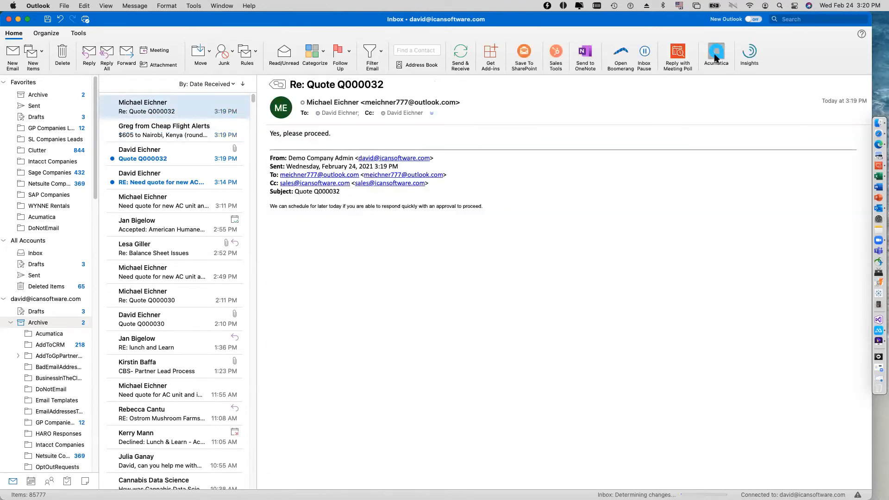
left_click(717, 52)
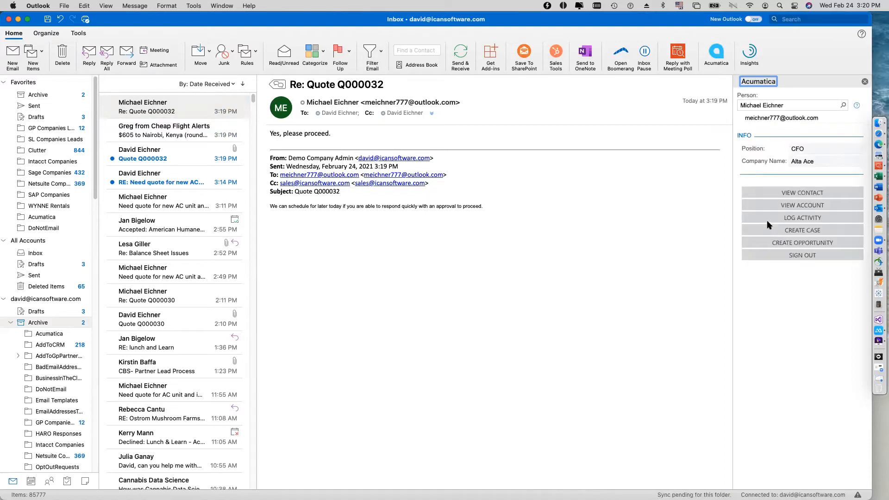
Log the customer's approval email as an activity linked to the latest opportunity, the new AC unit and installation request.
left_click(809, 223)
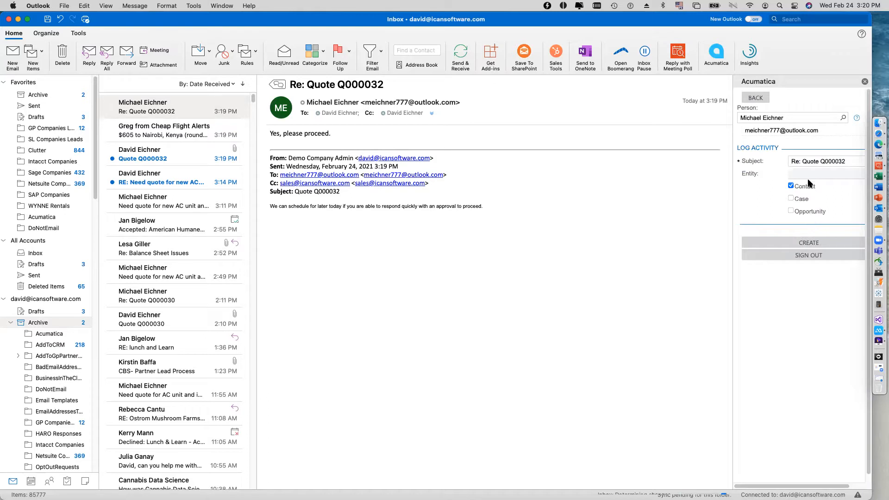
left_click(791, 211)
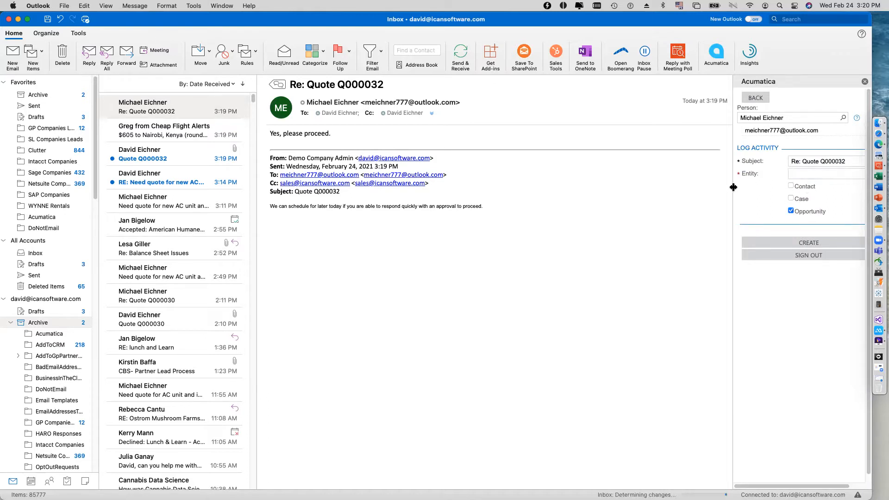
left_click_drag(733, 187, 689, 187)
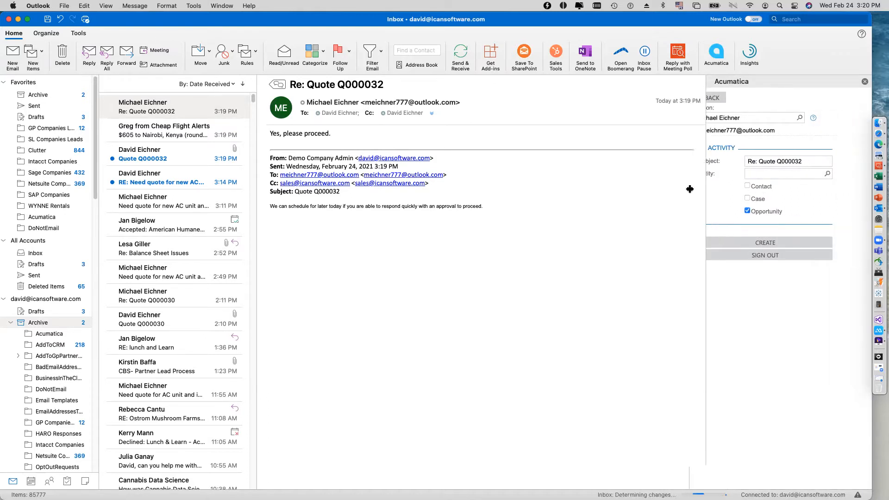
left_click(828, 174)
left_click(718, 187)
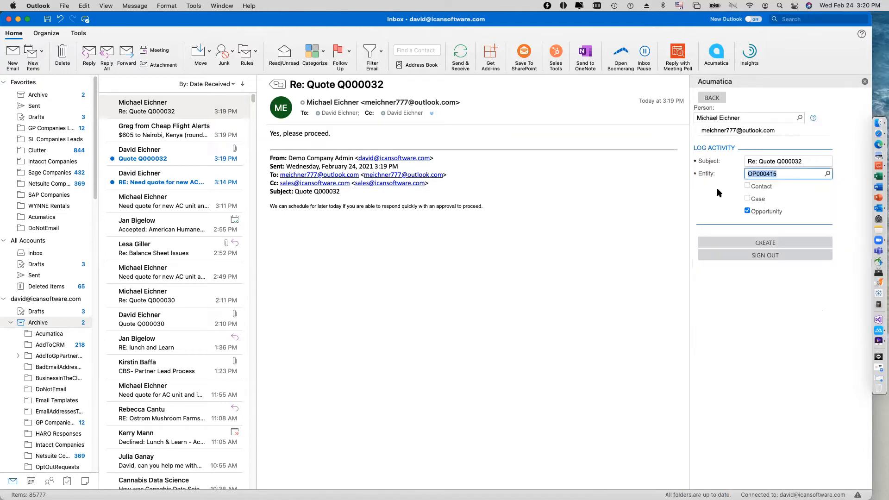
left_click(767, 244)
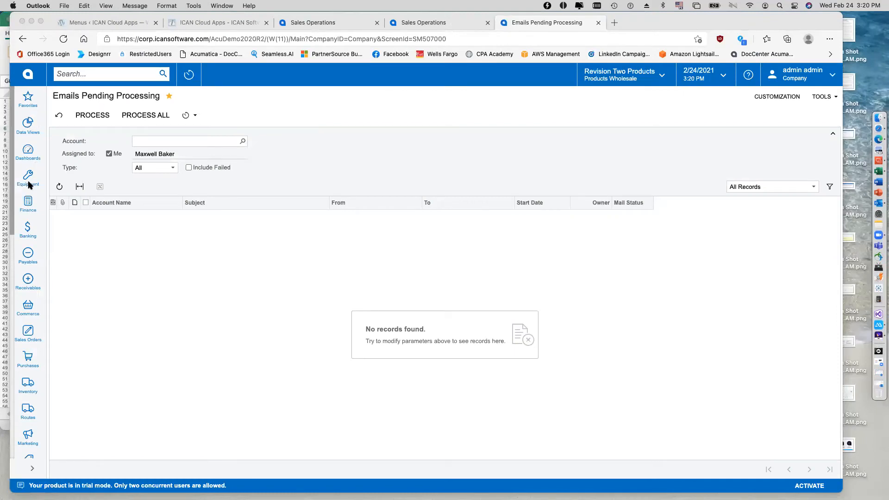
Switch to Acumatica in Edge and open the newest AC unit opportunity from the Sales Operations dashboard's open opportunities in a widened window.
left_click(12, 381)
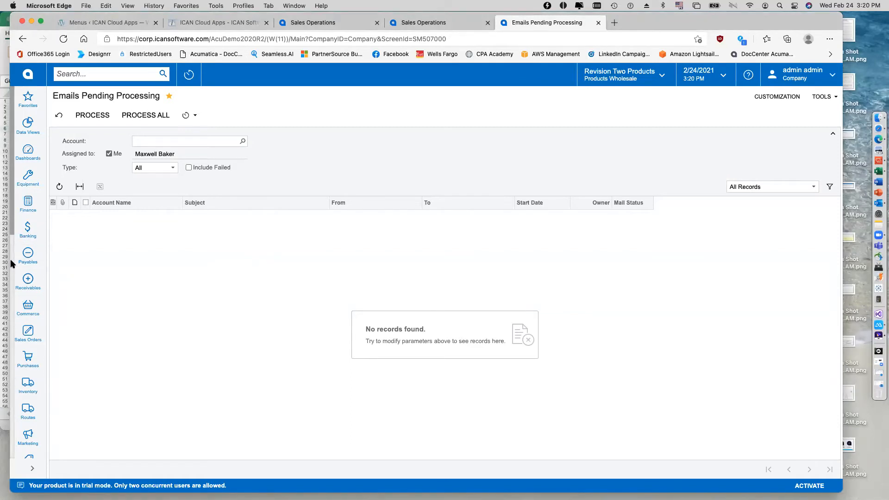
left_click(27, 151)
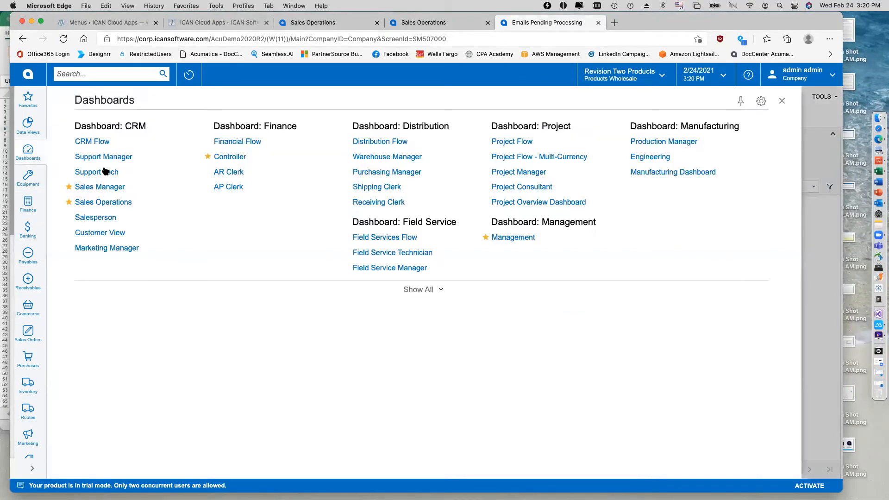
left_click(106, 202)
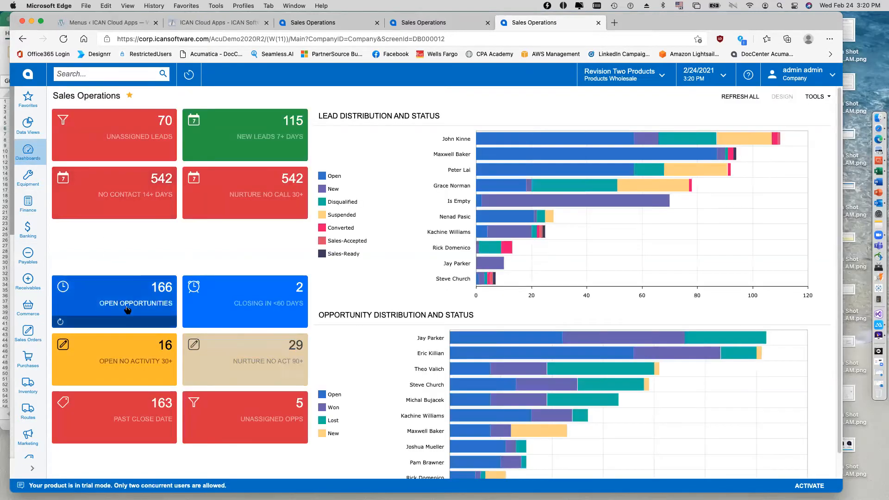
left_click(126, 303)
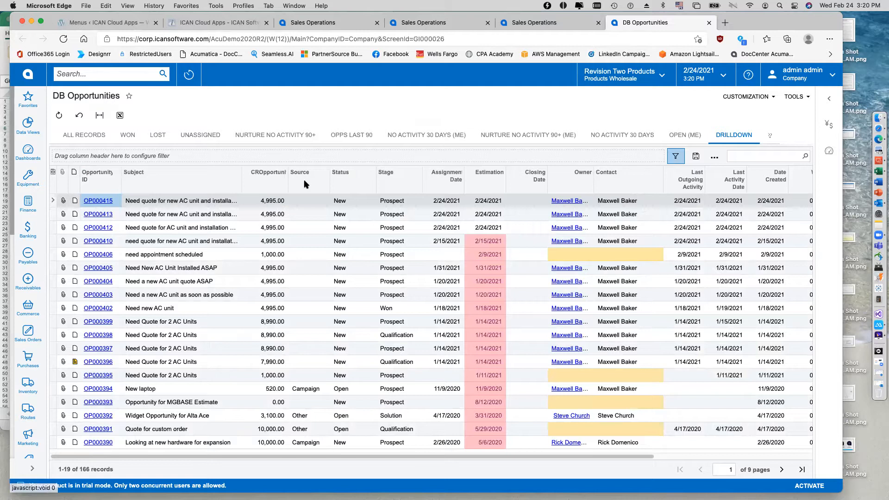
left_click(98, 201)
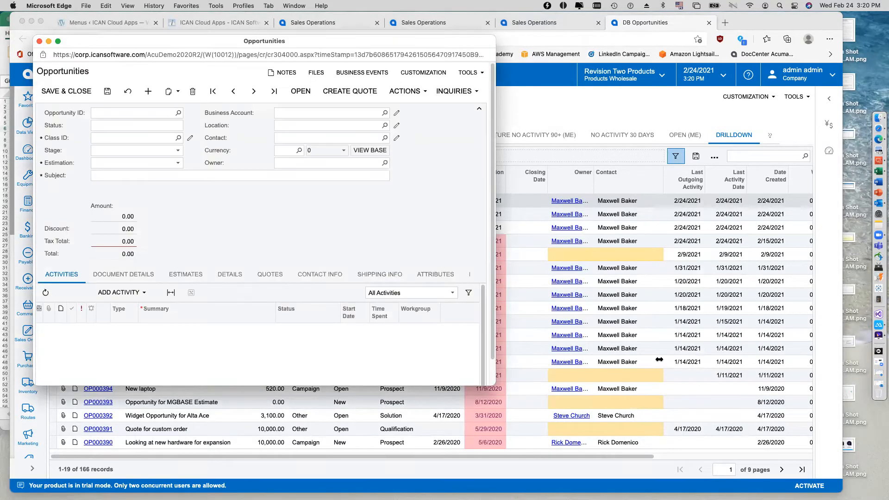
left_click_drag(659, 359, 701, 361)
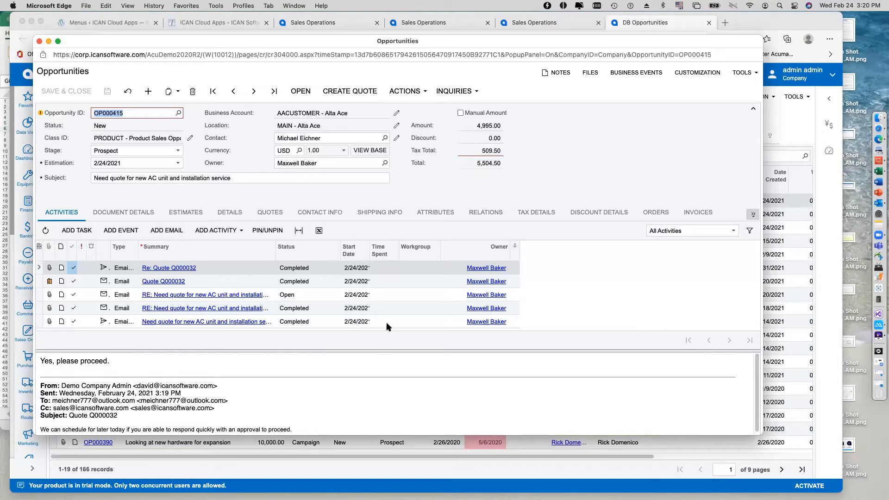
Close the opportunity as won with reason Relationship and stage Won.
left_click(424, 91)
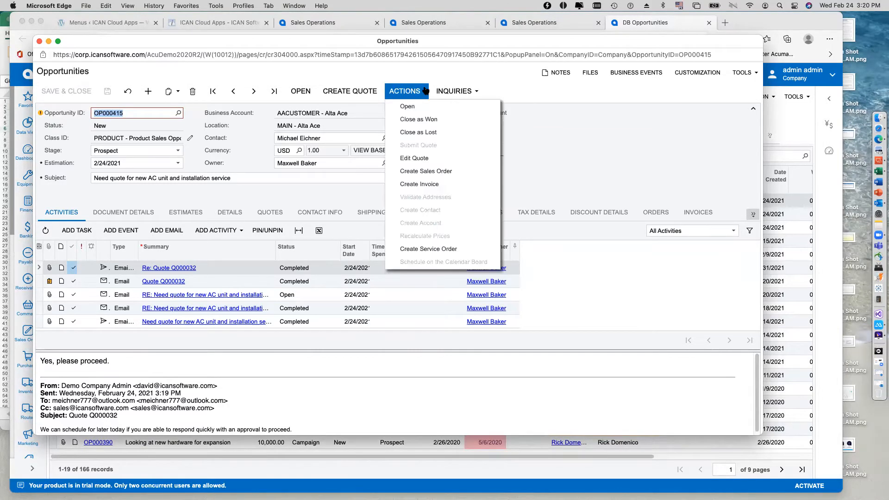
left_click(438, 121)
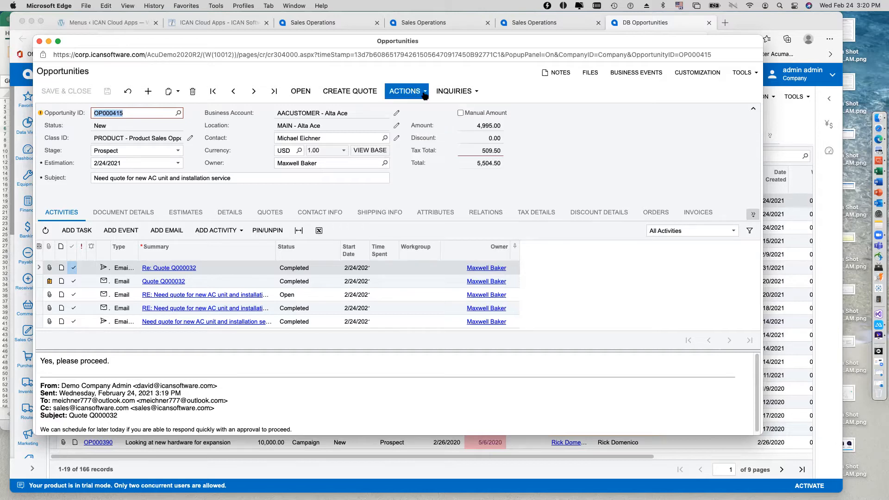
left_click(457, 239)
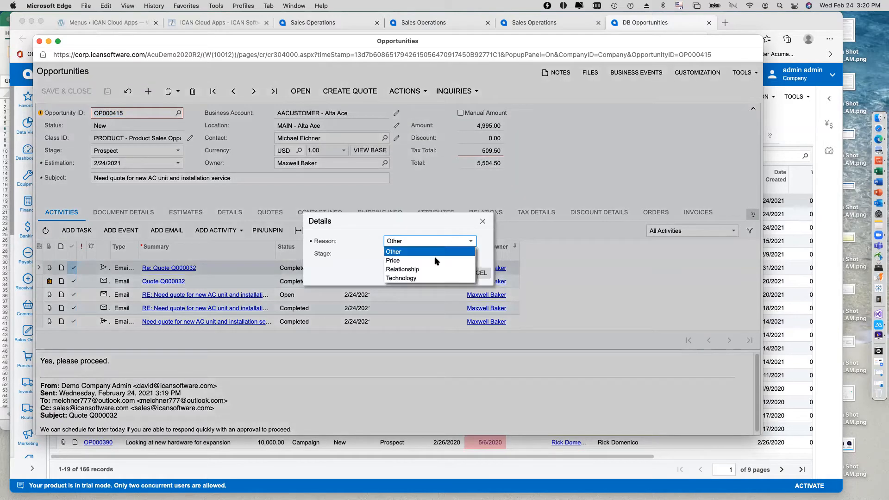
left_click(429, 270)
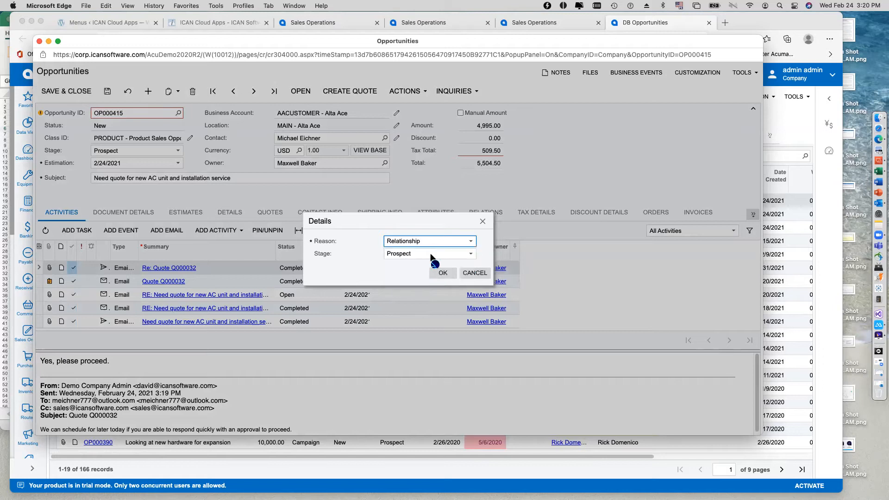
left_click(424, 255)
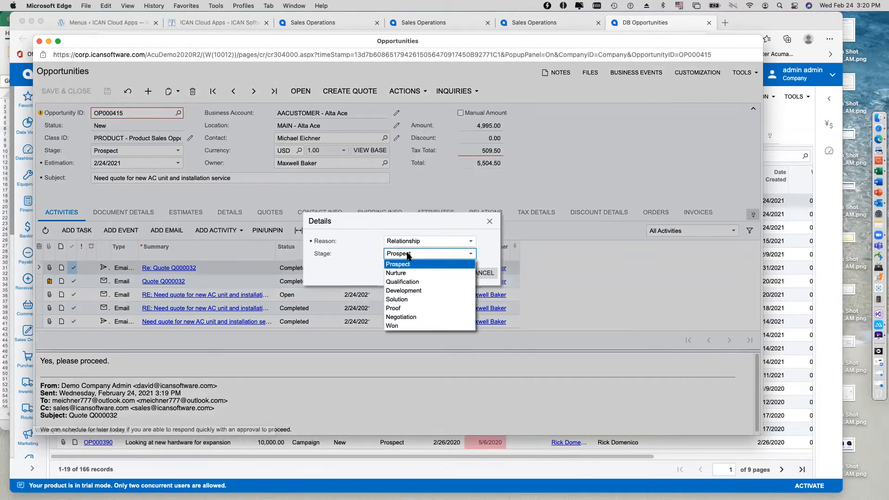
left_click(401, 328)
left_click(443, 273)
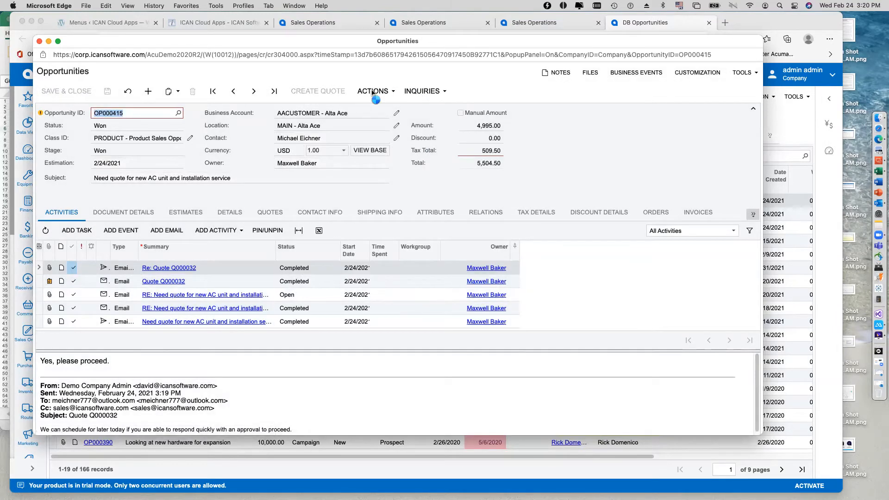
Create a sales order from the won opportunity with order type SF, Sales Order - Field Service.
left_click(372, 91)
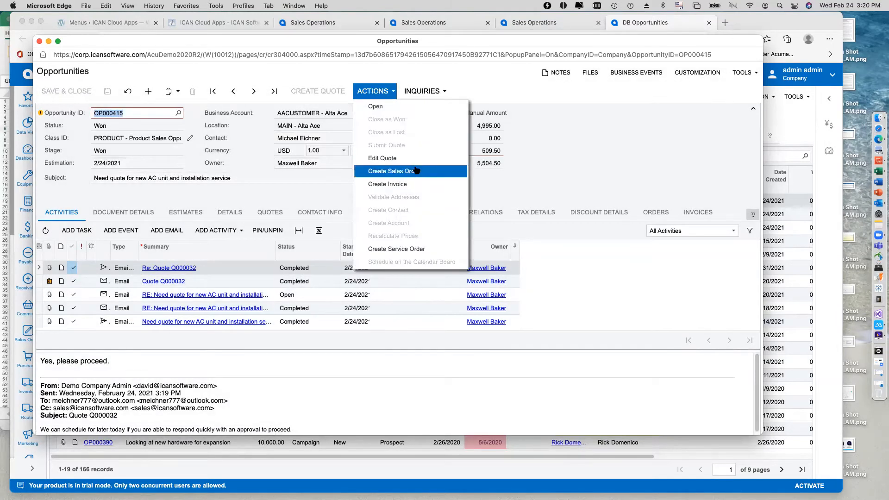
left_click(417, 171)
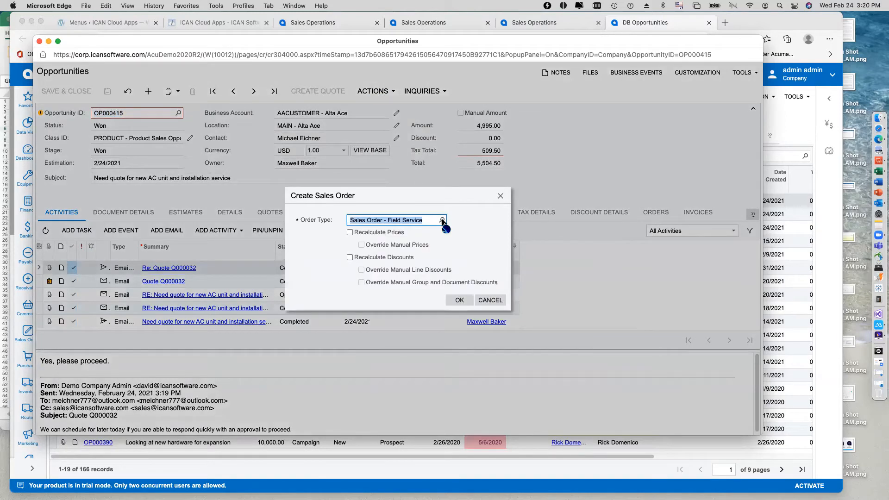
left_click(442, 221)
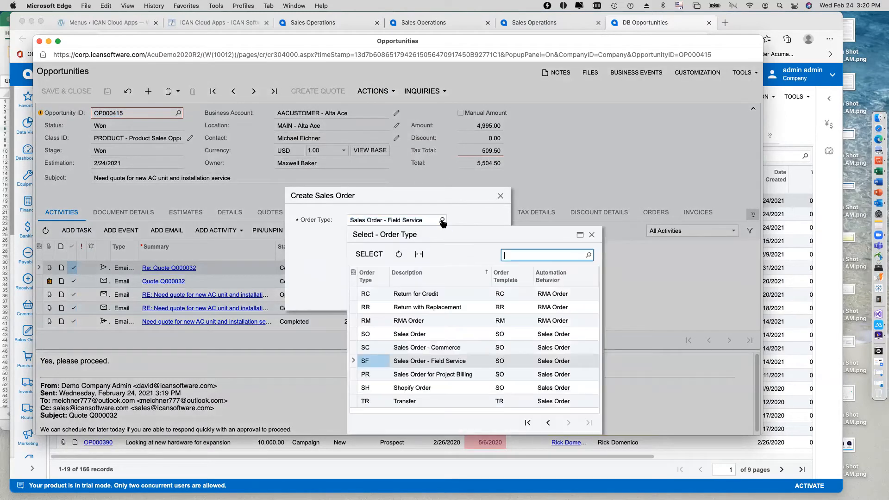
double_click(402, 364)
left_click(460, 301)
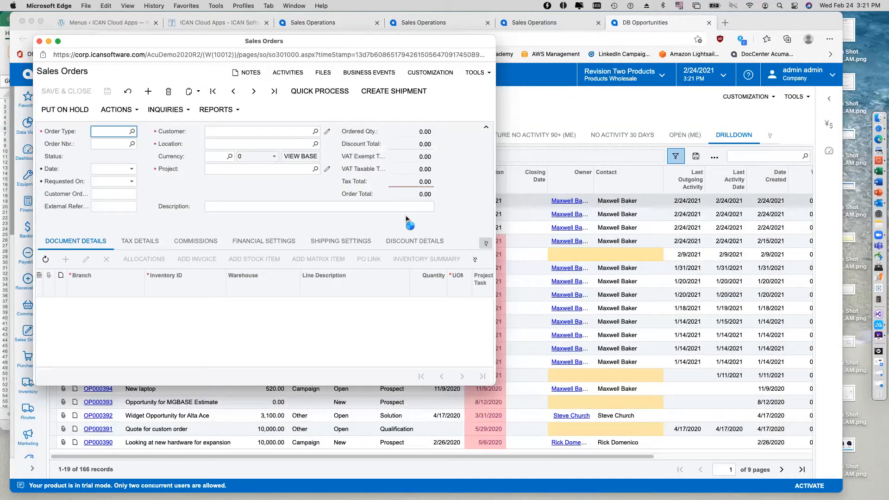
Widen the sales order window, mark the INST AC installation line as requiring an appointment, and save the order.
left_click_drag(663, 227, 795, 224)
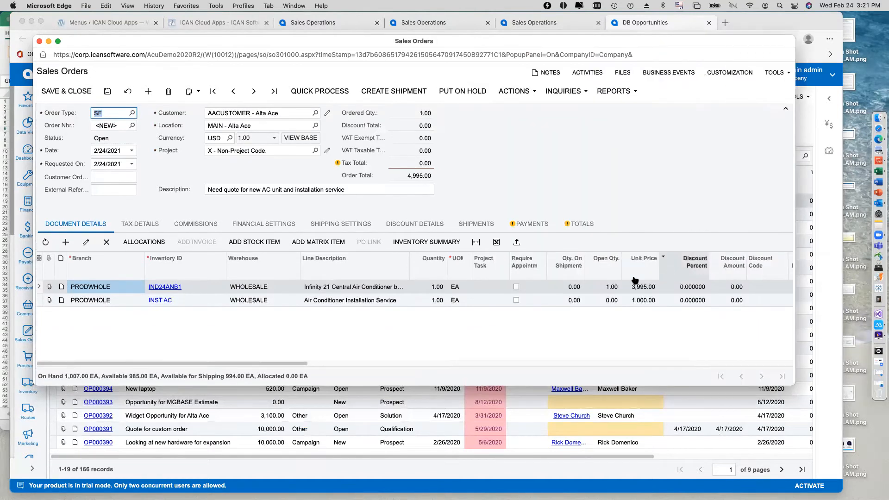
left_click(514, 301)
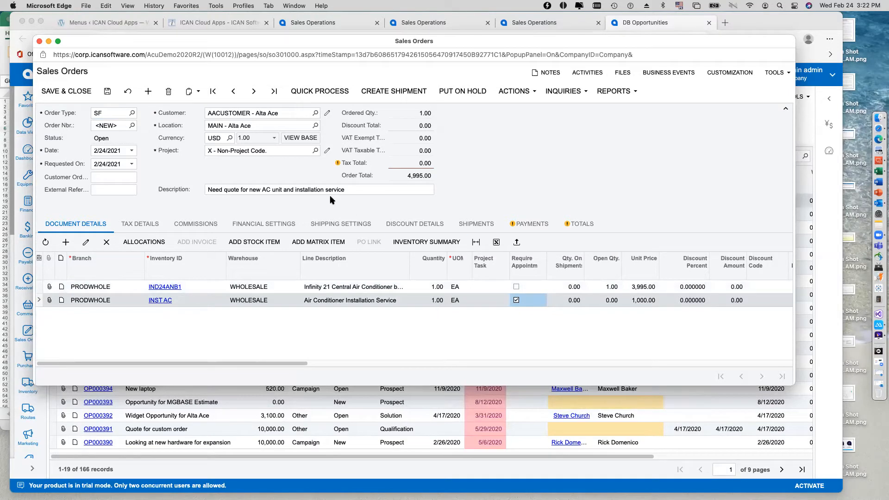
left_click(107, 92)
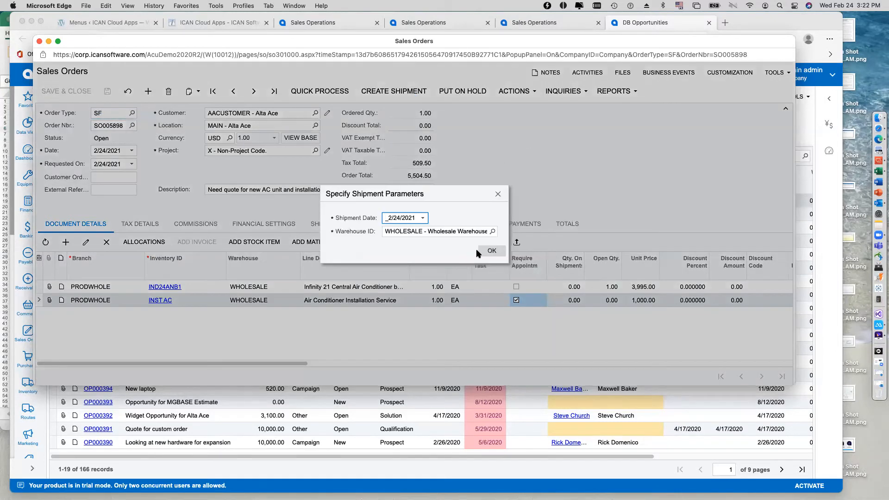
Create a shipment for the sales order and widen the shipment window to show its line details.
left_click(515, 176)
key("Return")
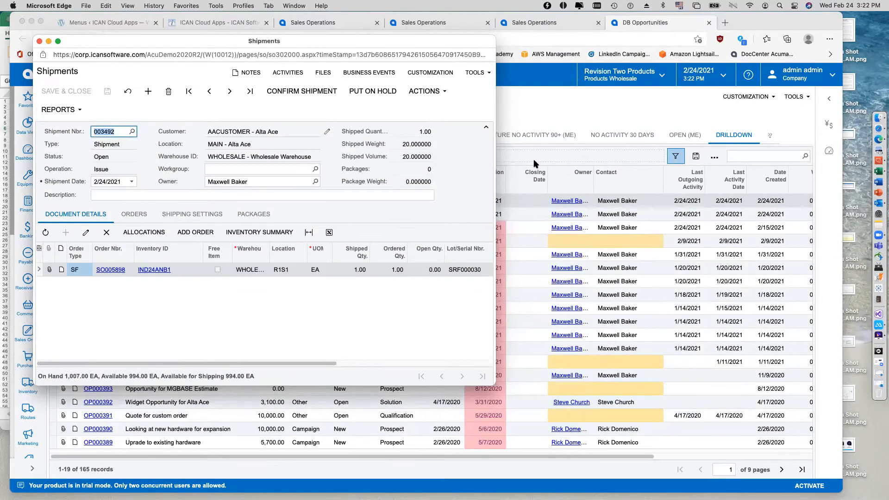
left_click_drag(495, 185, 727, 200)
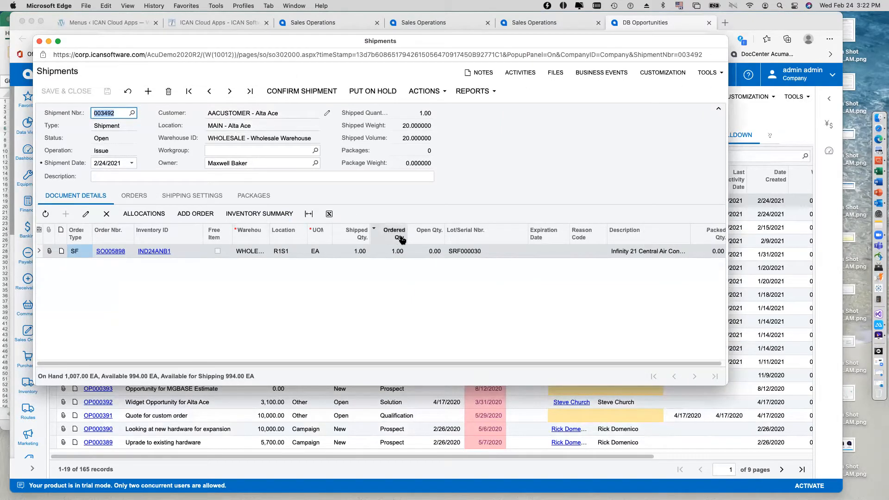
Clear the Ship Via carrier in the shipment's shipping settings, save and confirm the shipment, and close its window.
left_click(203, 200)
left_click(365, 240)
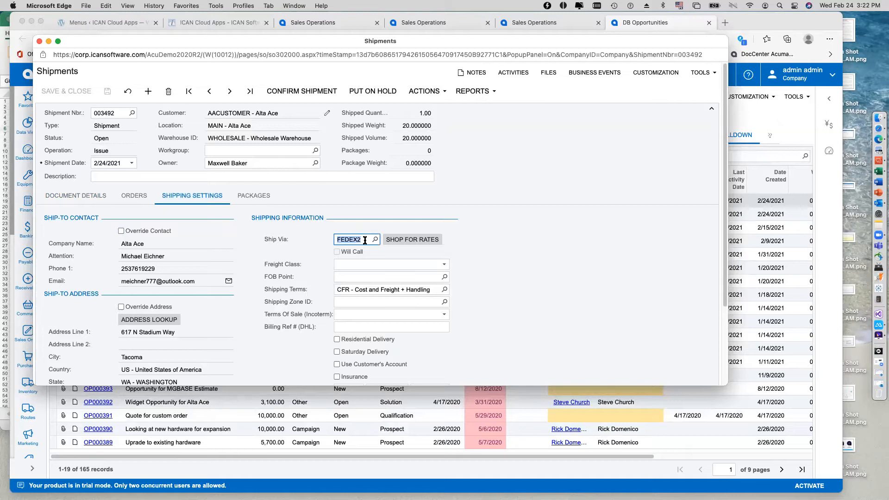
key("BackSpace")
key("Tab")
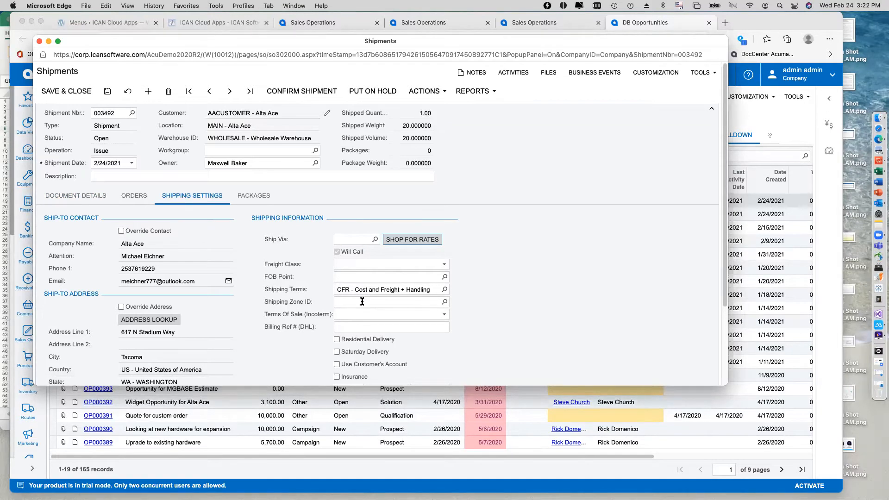
left_click(107, 95)
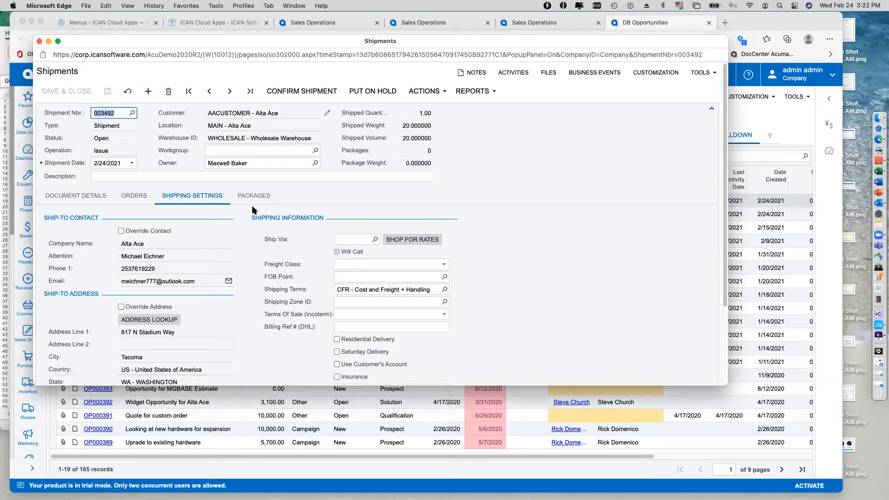
left_click(311, 100)
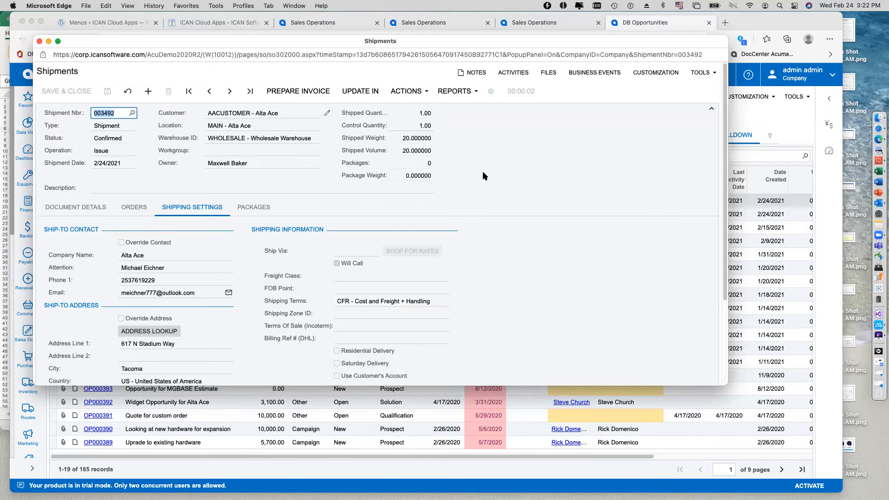
left_click(40, 42)
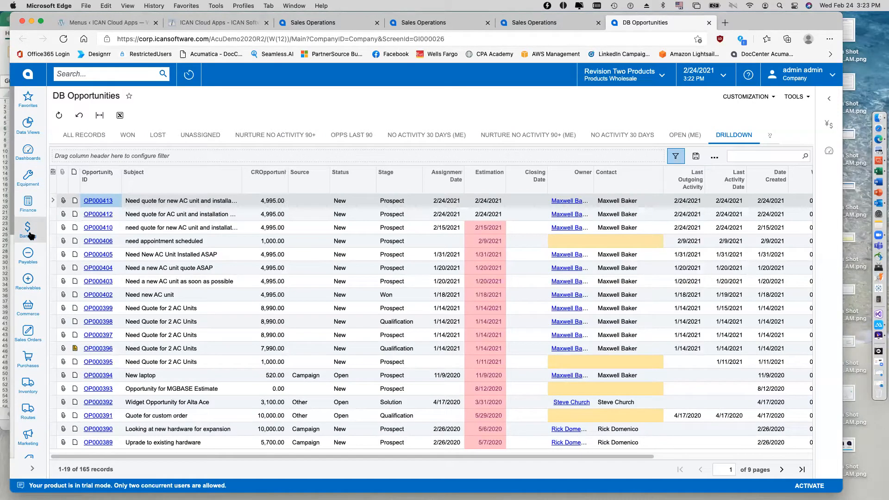
Return to the Sales Operations dashboard, and open the newest Alta Ace SF order from the sales orders list.
left_click(28, 151)
left_click(86, 201)
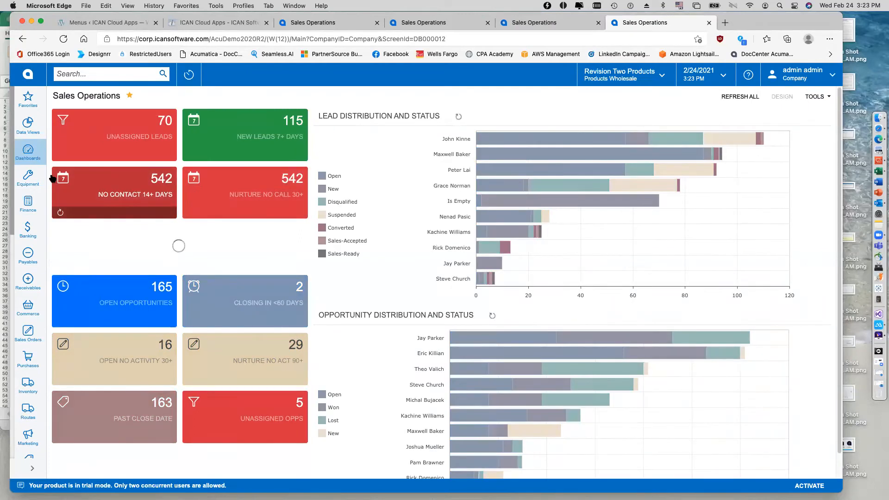
left_click(32, 332)
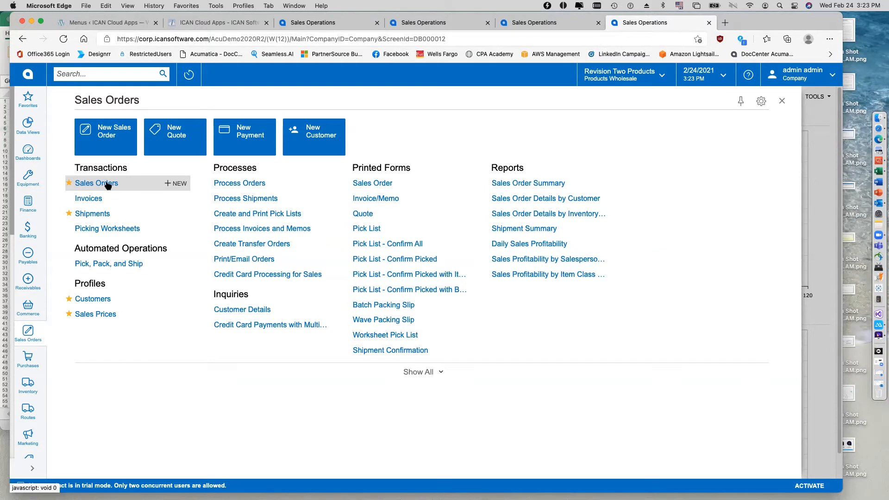
left_click(108, 184)
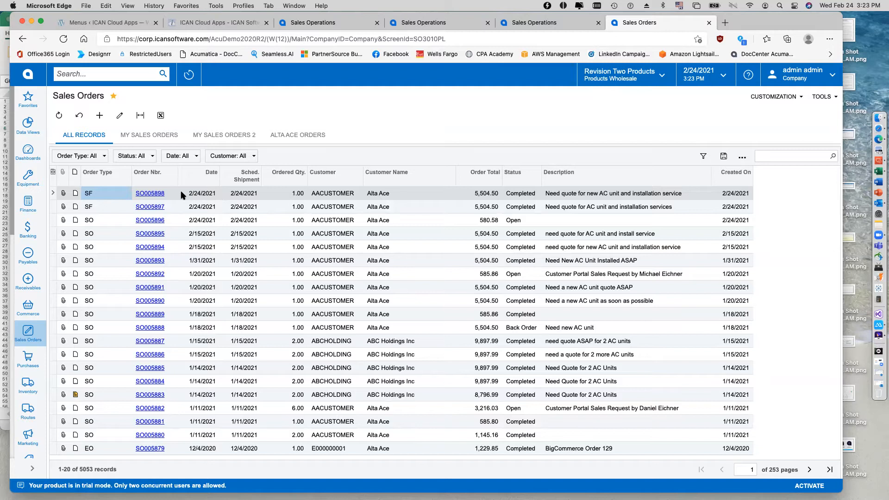
left_click(151, 193)
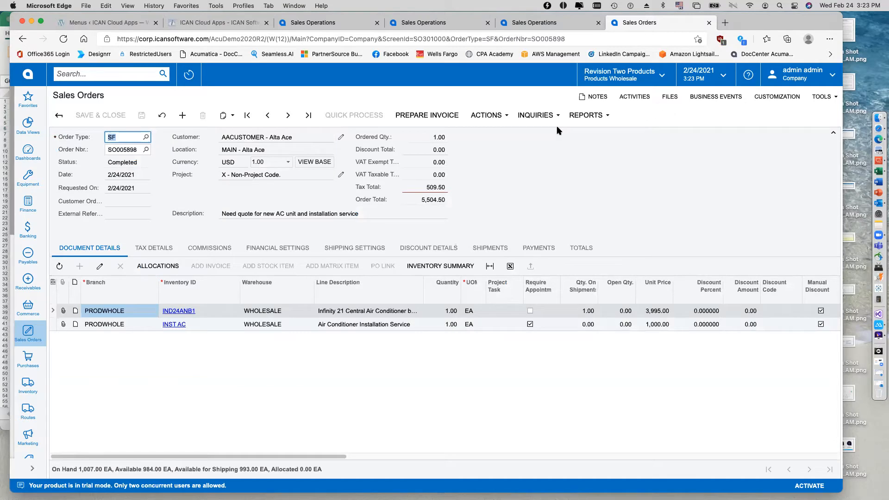
Create a service order of type Installation from the Alta Ace sales order and save it.
left_click(494, 115)
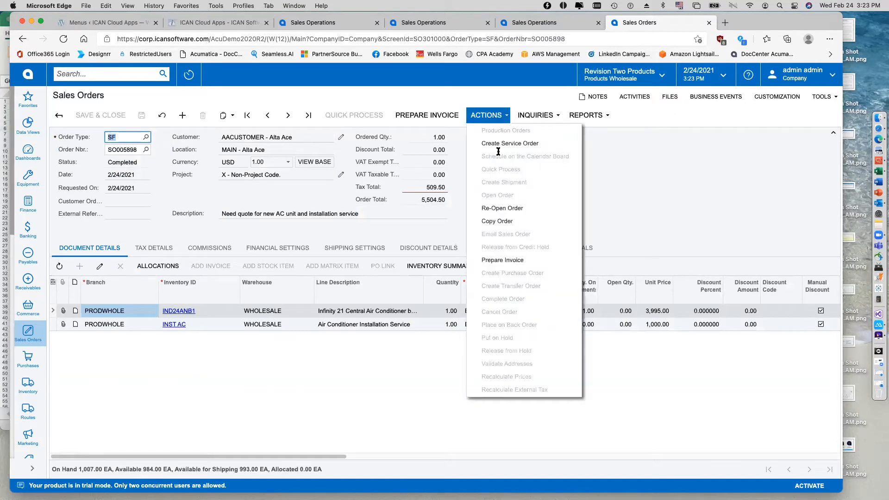
left_click(528, 144)
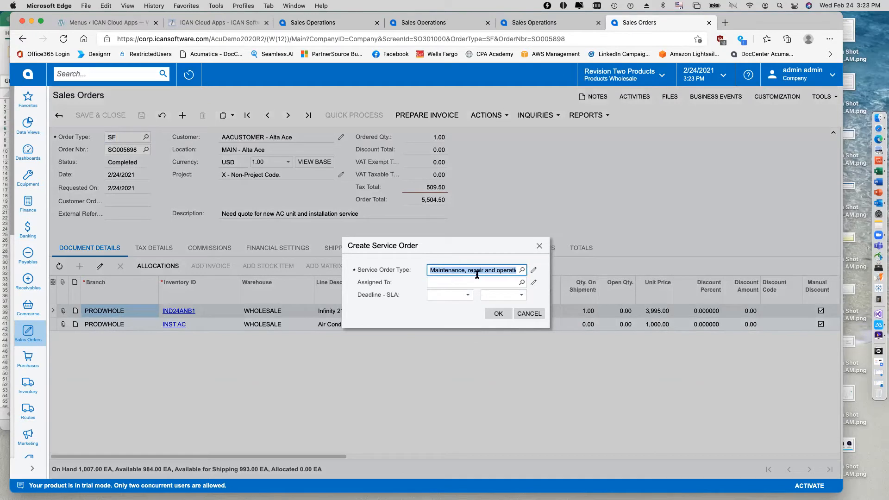
left_click(521, 270)
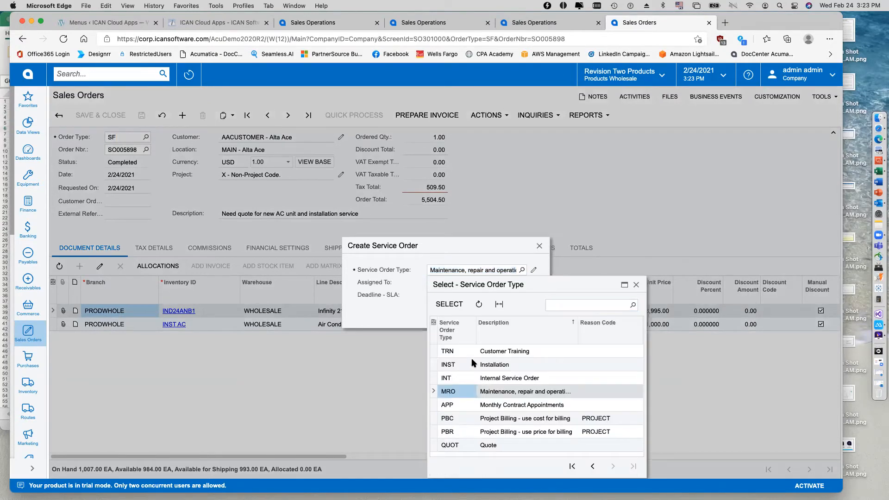
double_click(471, 364)
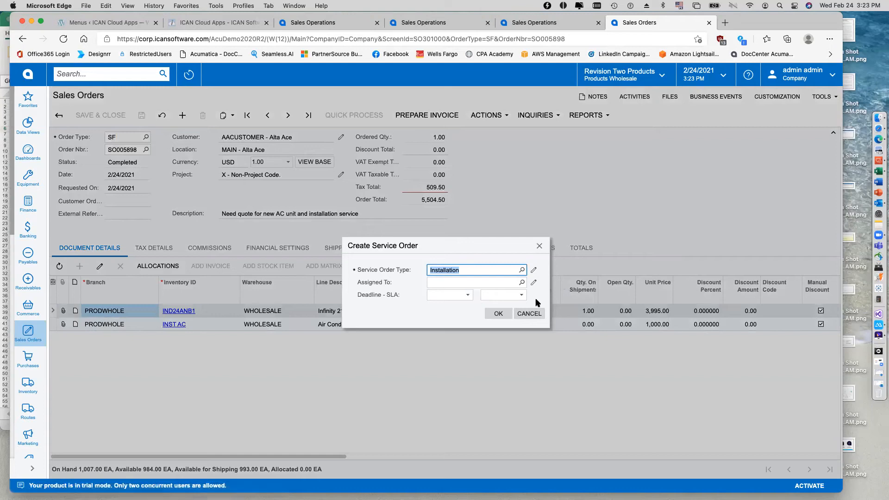
left_click(501, 315)
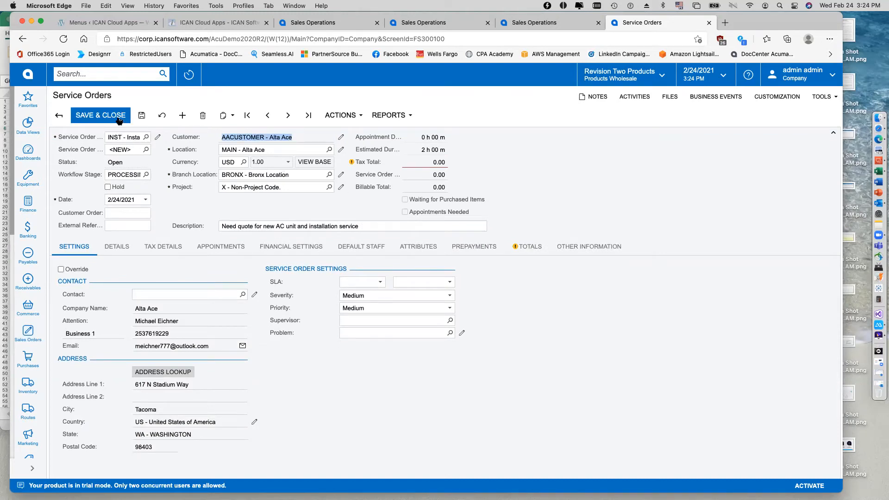
left_click(142, 116)
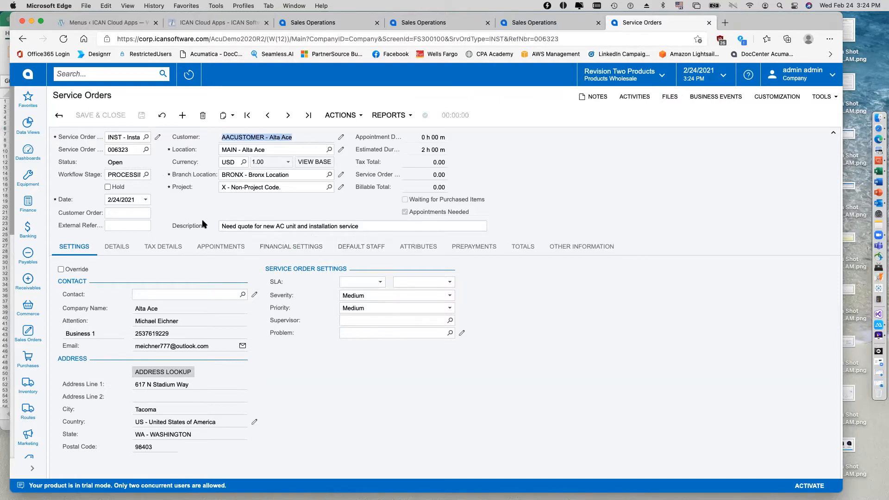
Schedule an appointment from the new installation service order, then save and close the appointment.
left_click(350, 115)
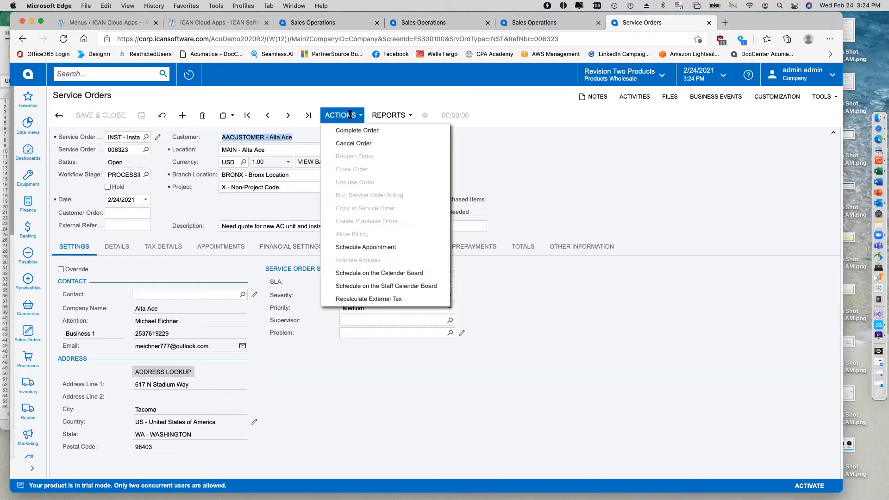
left_click(354, 248)
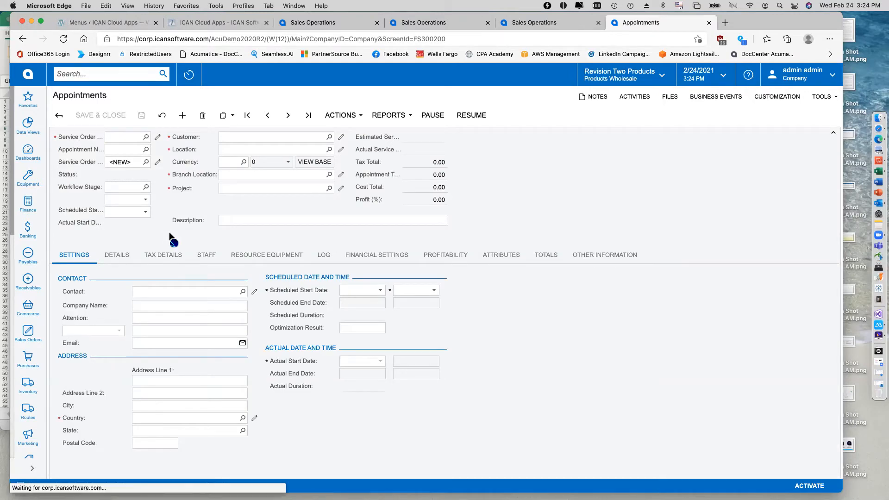
left_click(106, 117)
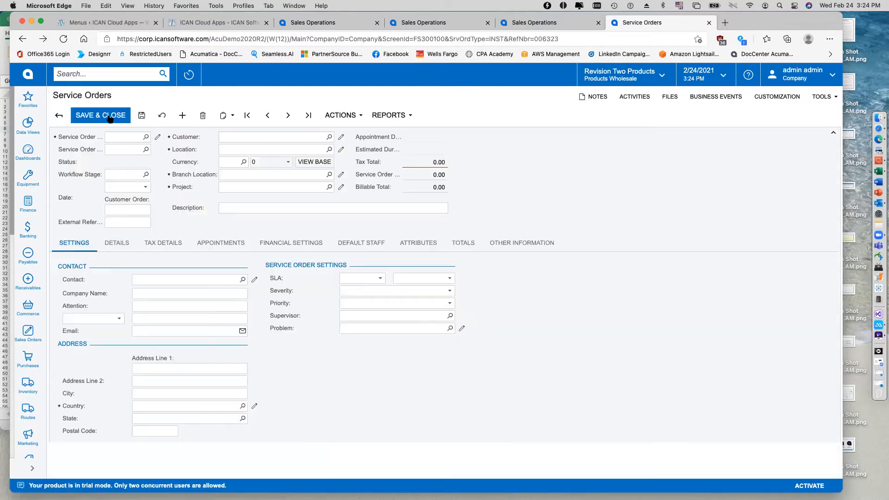
Close the service order, open the newest Alta Ace shipment from the shipments list, and prepare its invoice.
left_click(59, 116)
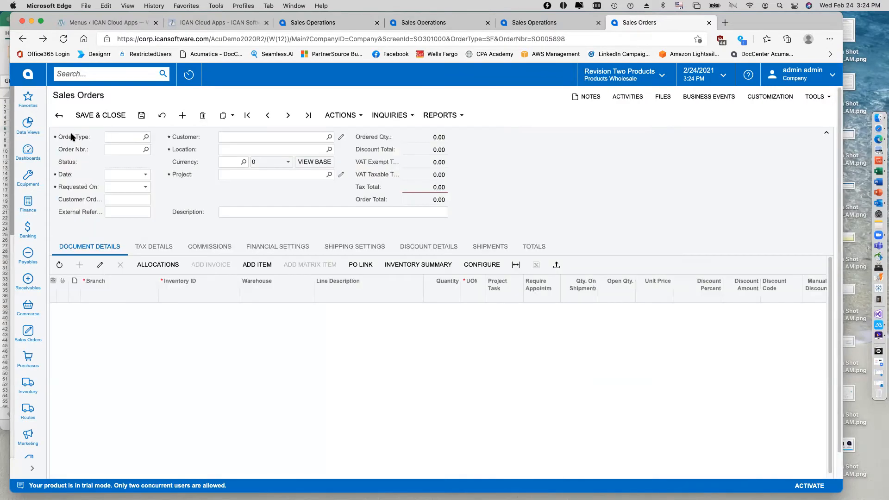
left_click(28, 332)
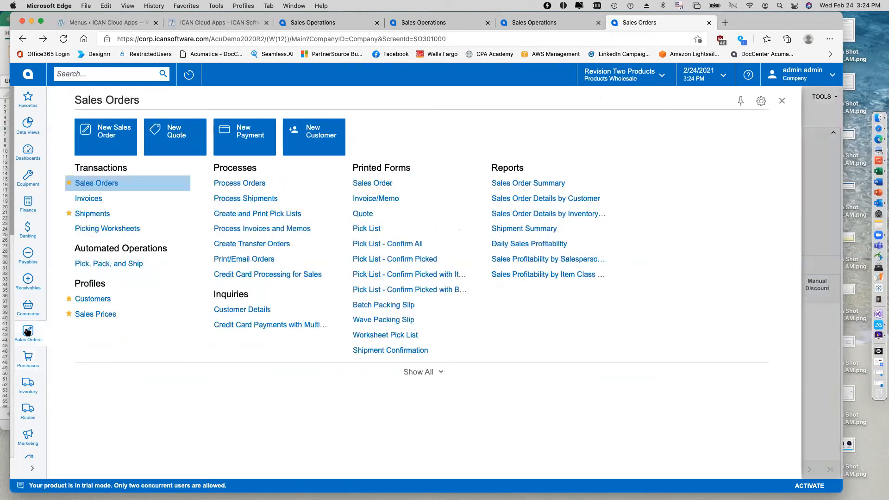
left_click(95, 214)
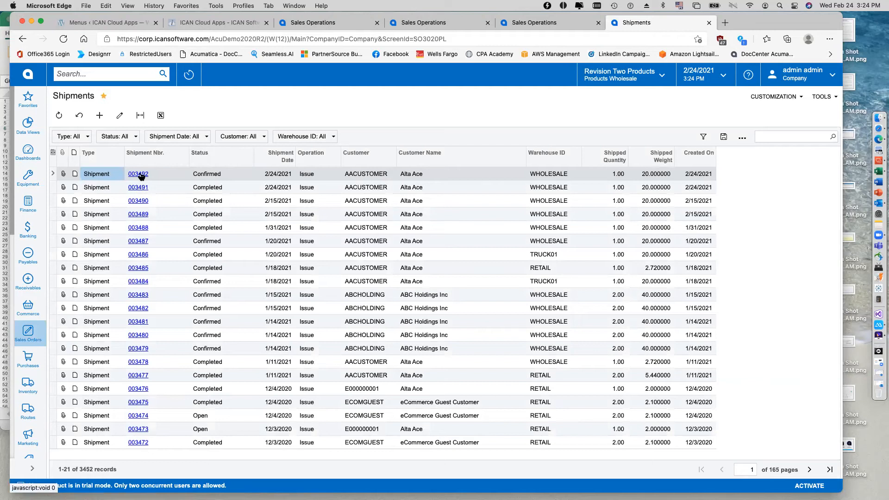
left_click(139, 174)
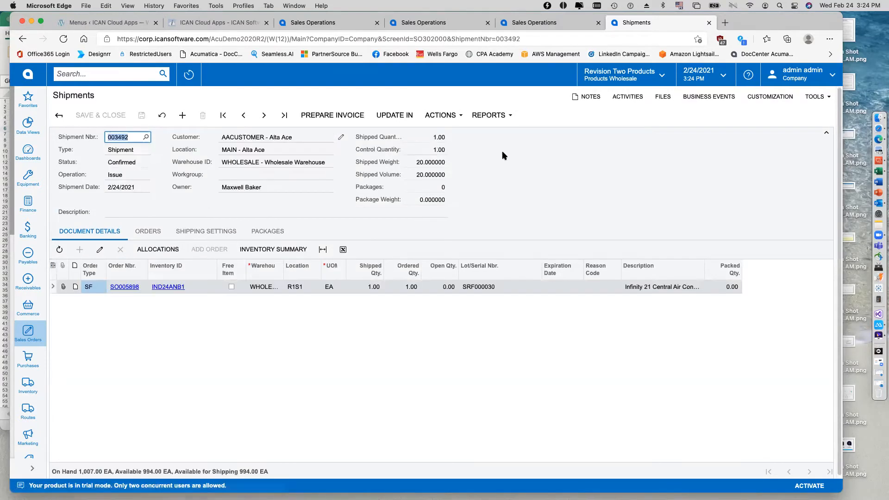
left_click(332, 115)
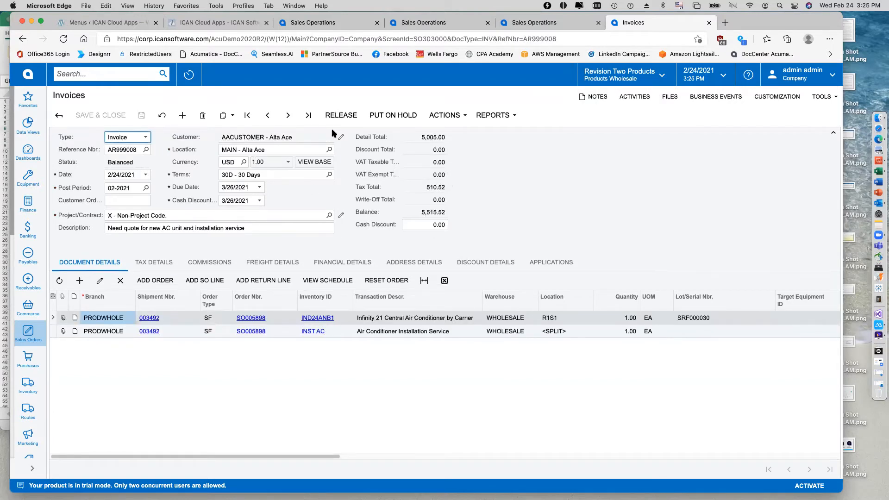
Email the prepared Alta Ace invoice and release it.
left_click(448, 119)
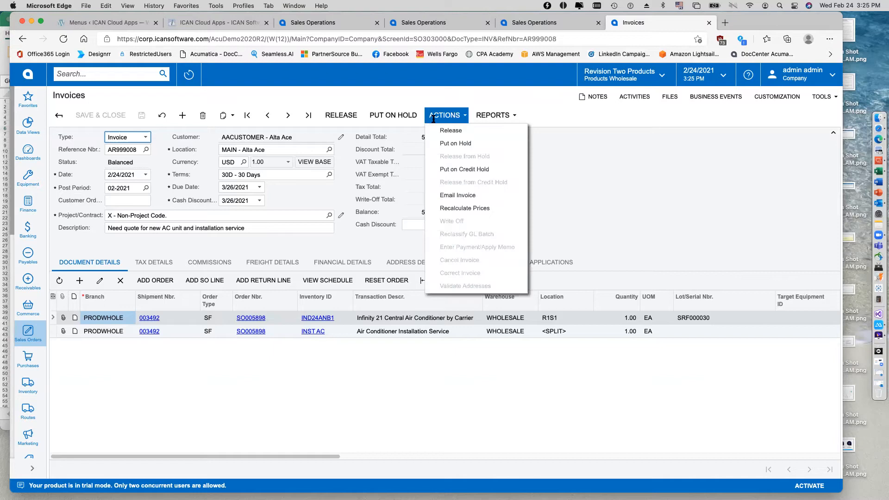
left_click(463, 122)
left_click(471, 209)
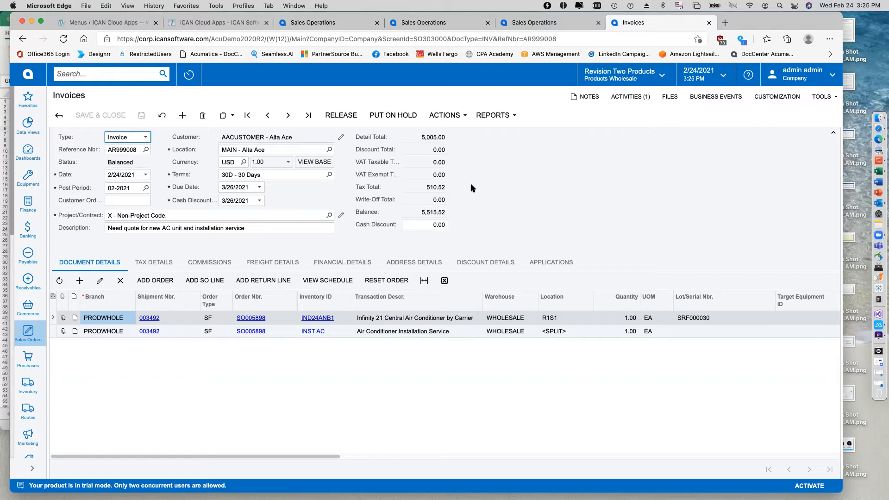
left_click(339, 116)
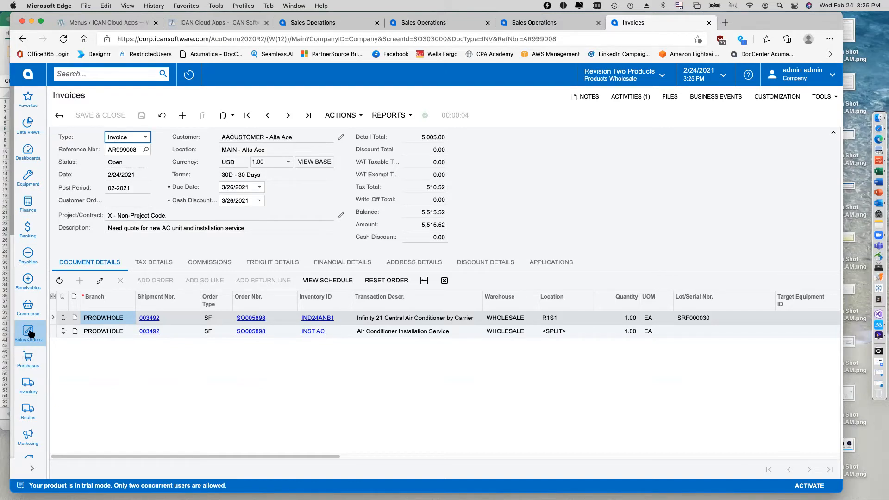
Open the service Calendar Board and select the Alta Ace INST appointment among the unassigned appointments.
scroll(18, 370, "down", 5)
scroll(19, 366, "down", 3)
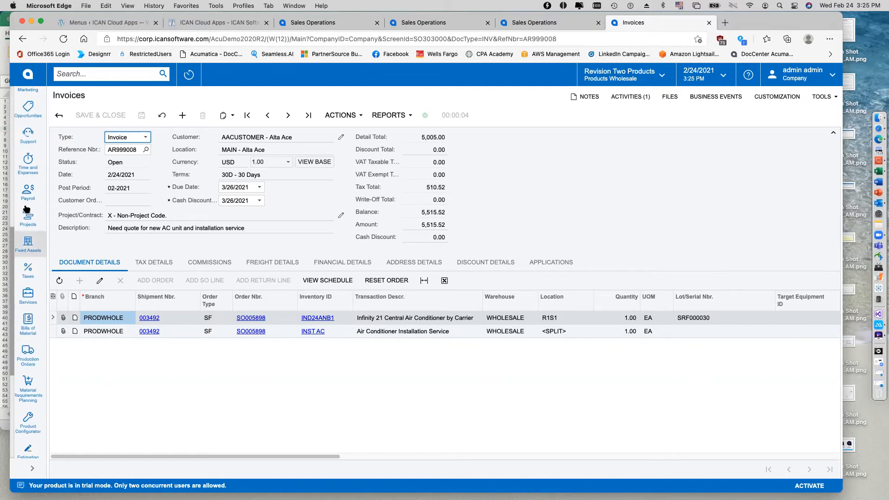
left_click(28, 293)
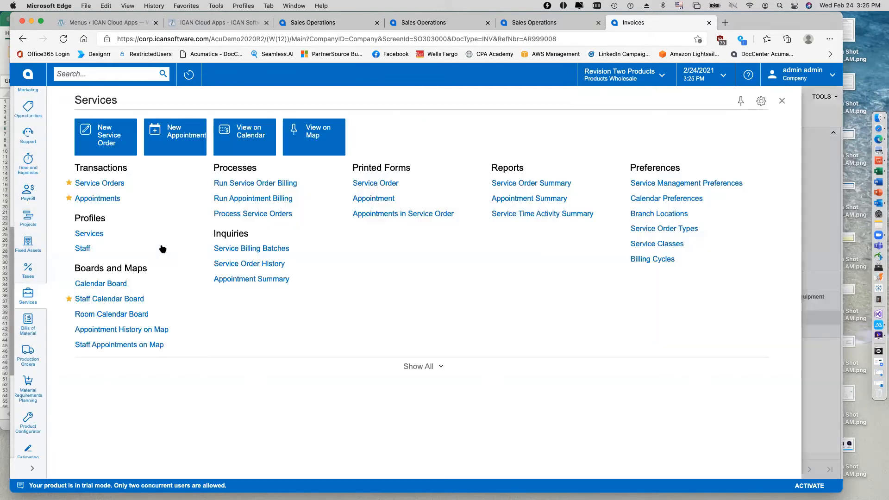
left_click(110, 287)
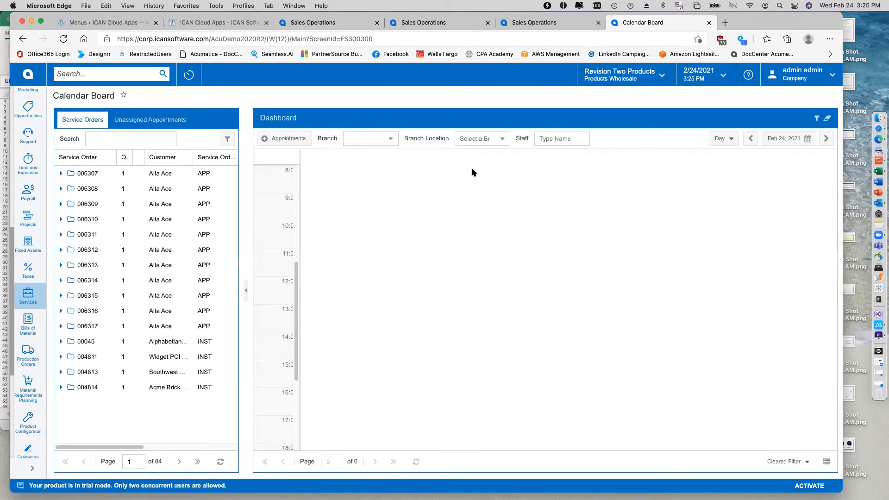
left_click(176, 122)
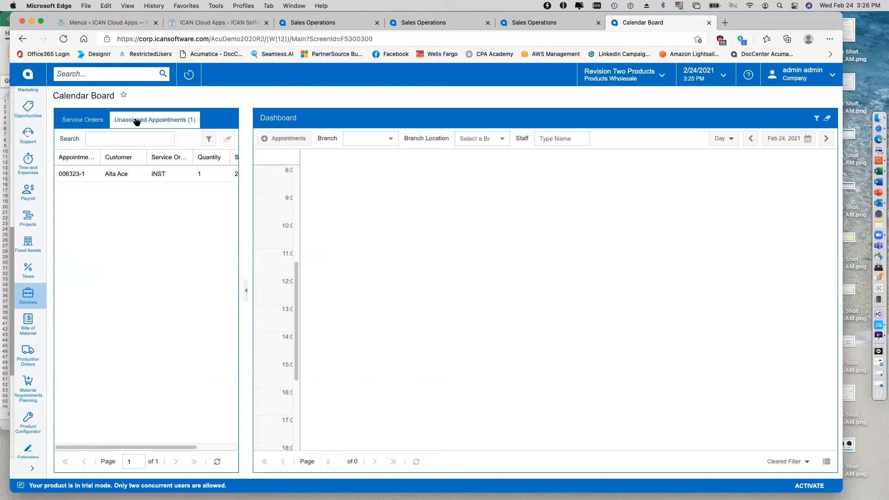
left_click(123, 176)
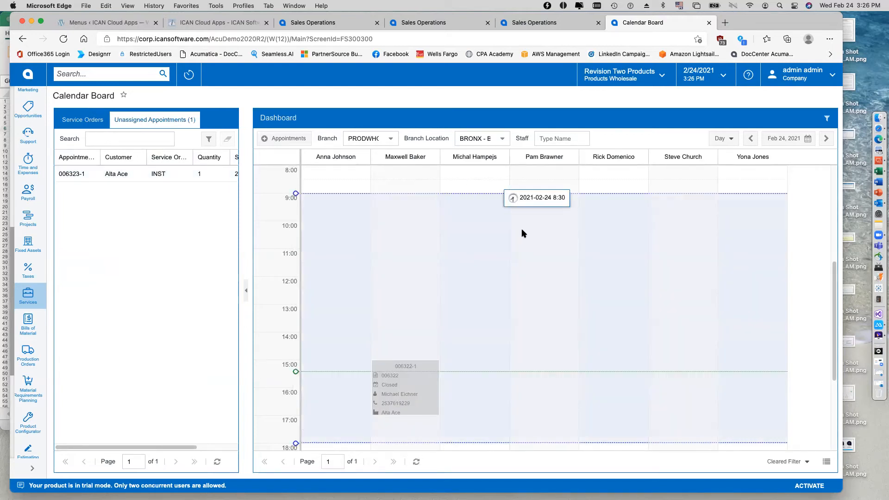
Assign the Alta Ace appointment to the first staff member on the calendar, set its scheduled start to 4:00 PM, and save it.
scroll(834, 283, "down", 5)
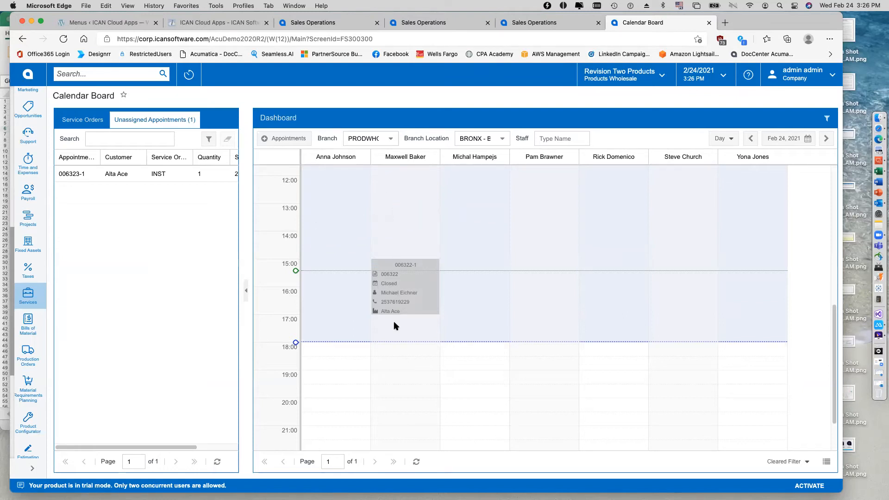
left_click_drag(116, 178, 366, 348)
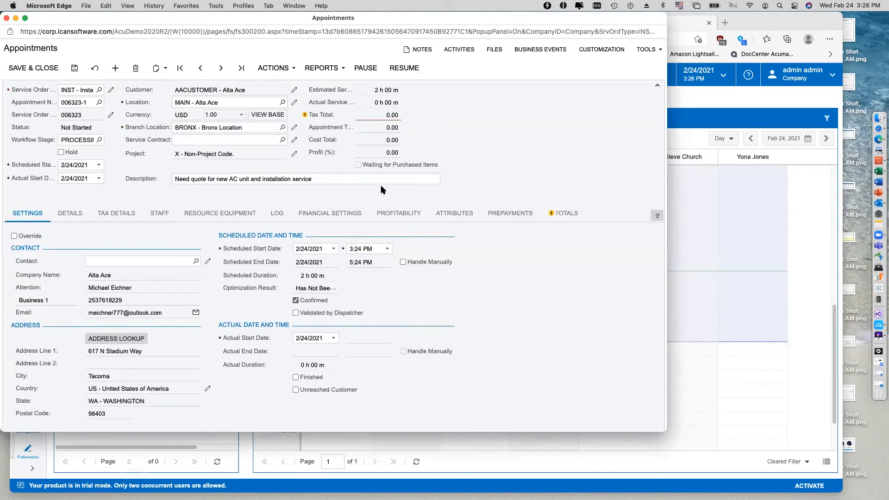
left_click(389, 249)
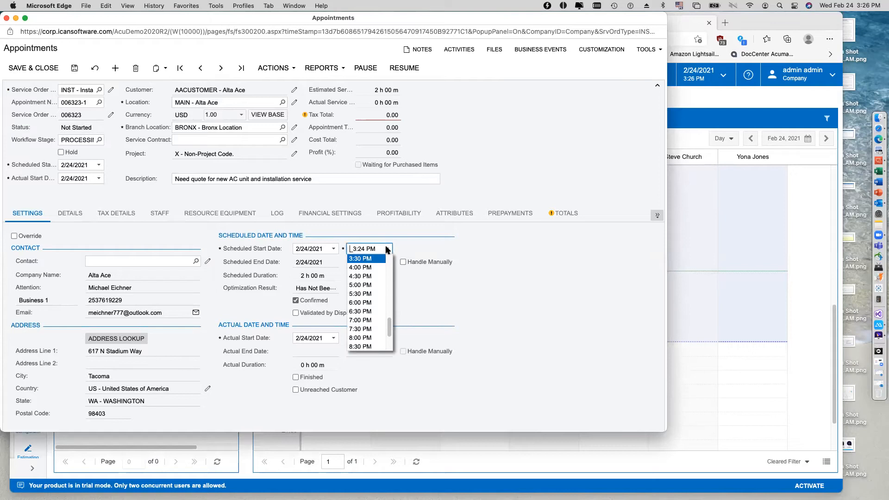
left_click(372, 268)
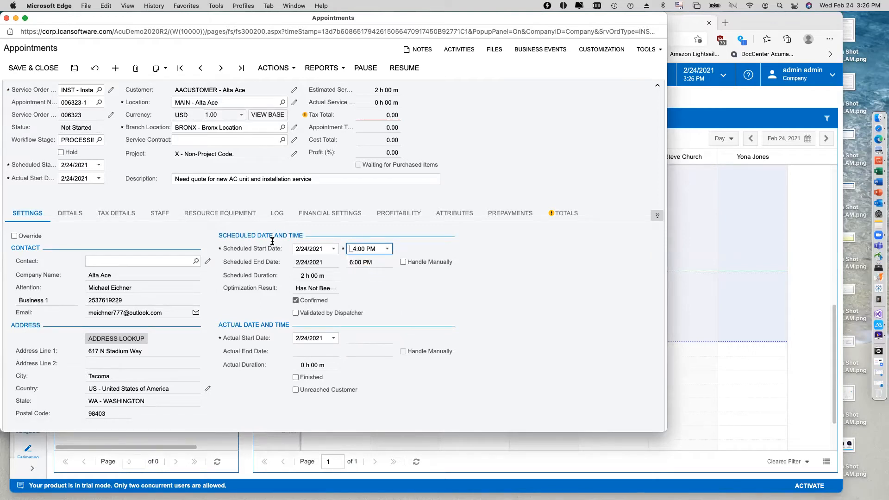
left_click(52, 69)
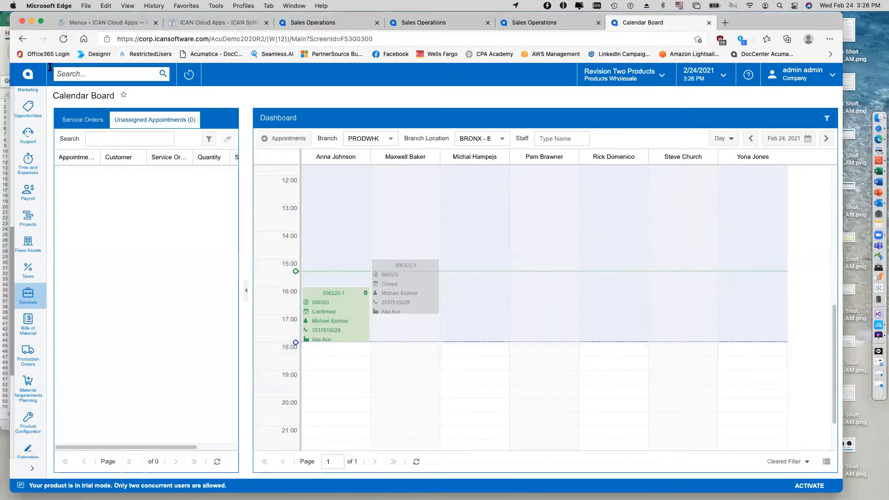
Reassign the Alta Ace installation appointment to the second staff member and move it to 17:00, directly below the closed appointment.
left_click_drag(349, 317, 420, 317)
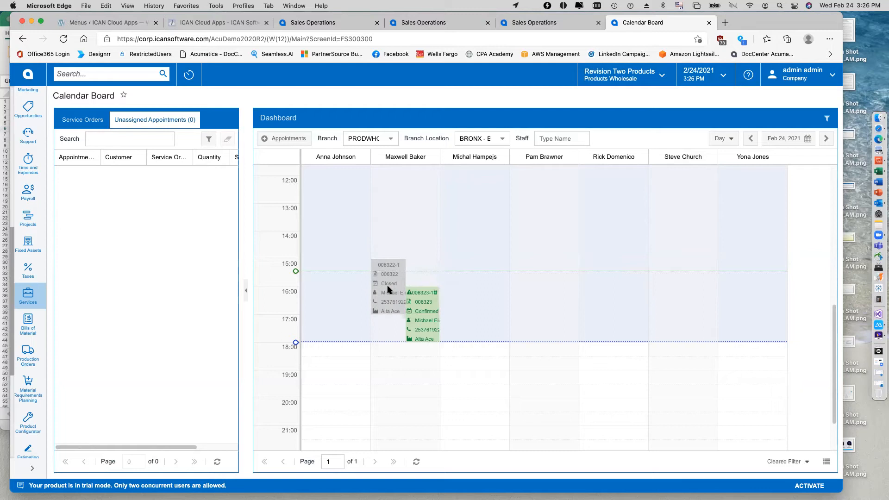
left_click_drag(423, 310, 404, 342)
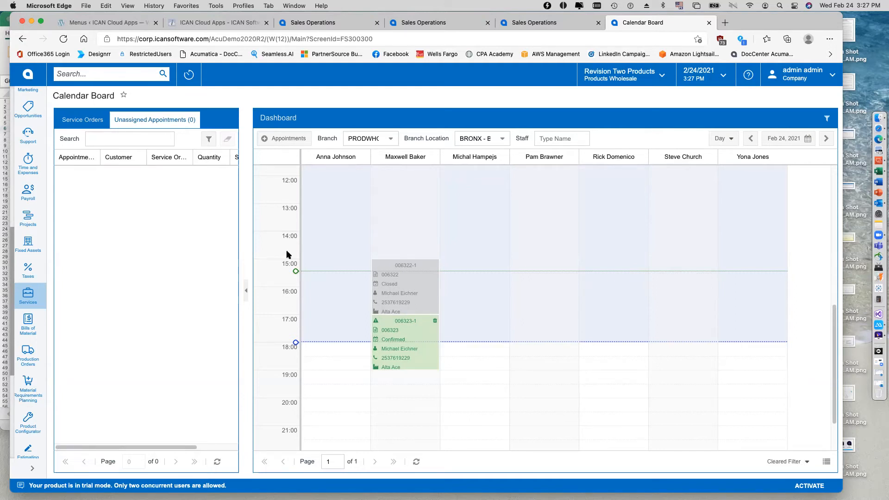
Switch to the mirrored phone in ApowerMirror and open the 17:00 Not Started Alta Ace appointment from today's list.
left_click(878, 325)
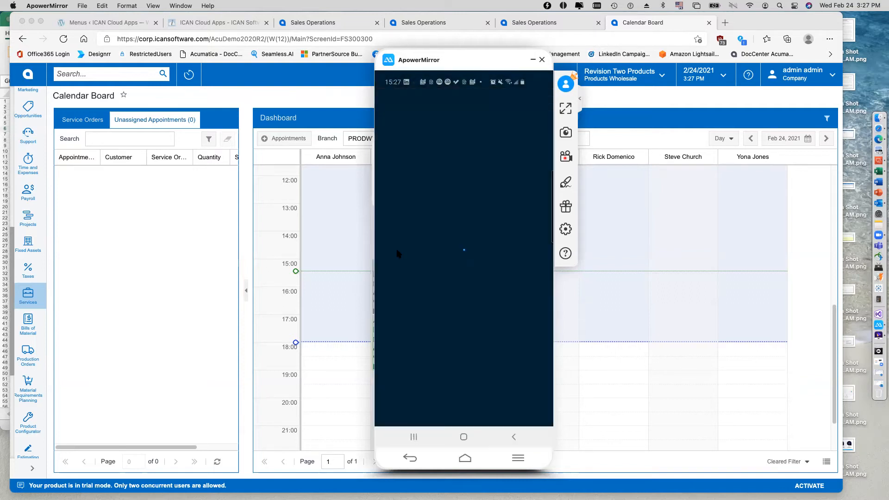
scroll(399, 254, "down", 12)
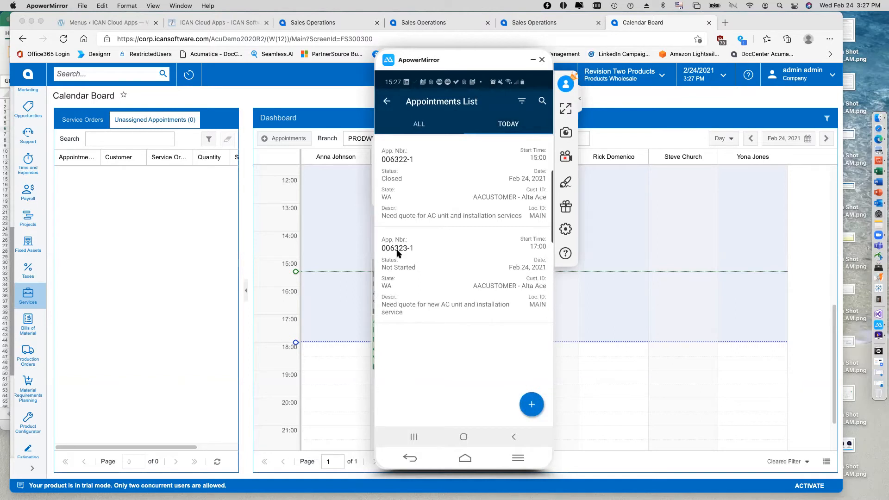
left_click(397, 252)
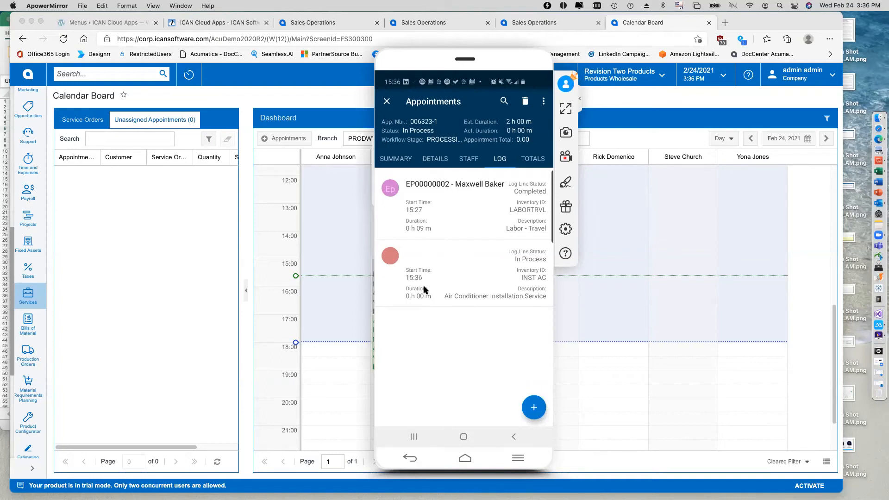
Review the in-process INST AC log line, and enter the note "installed and tested the ac unit" on the installation service detail.
left_click(424, 290)
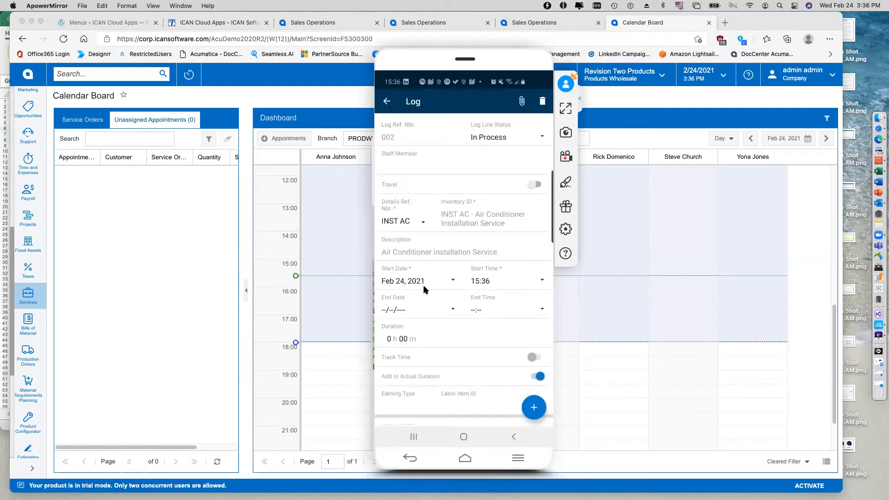
right_click(424, 290)
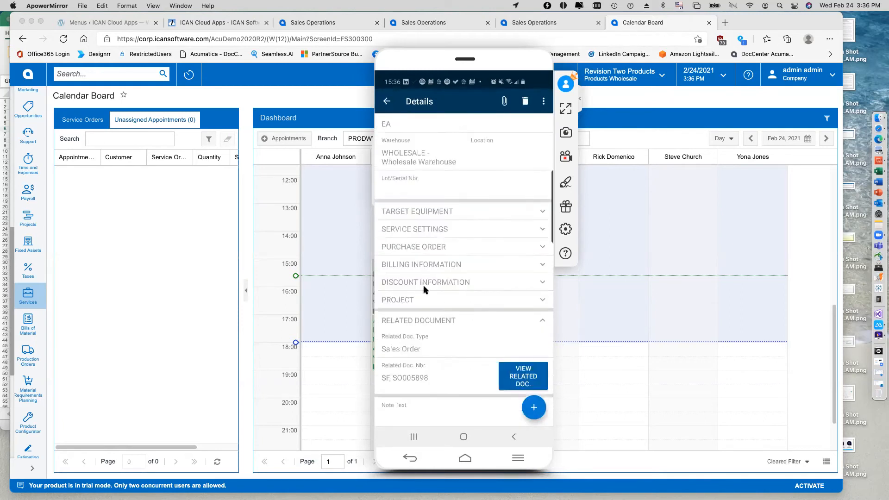
type("m")
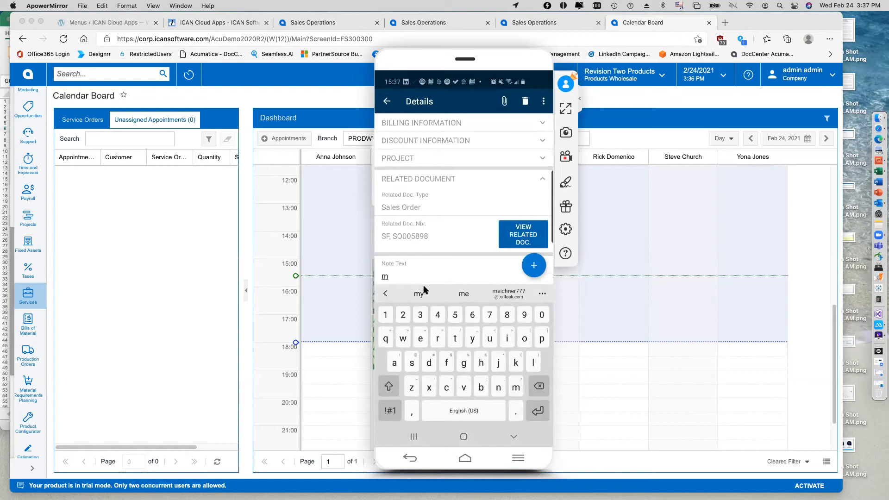
key("BackSpace")
type("installed and tested the ac 6nut")
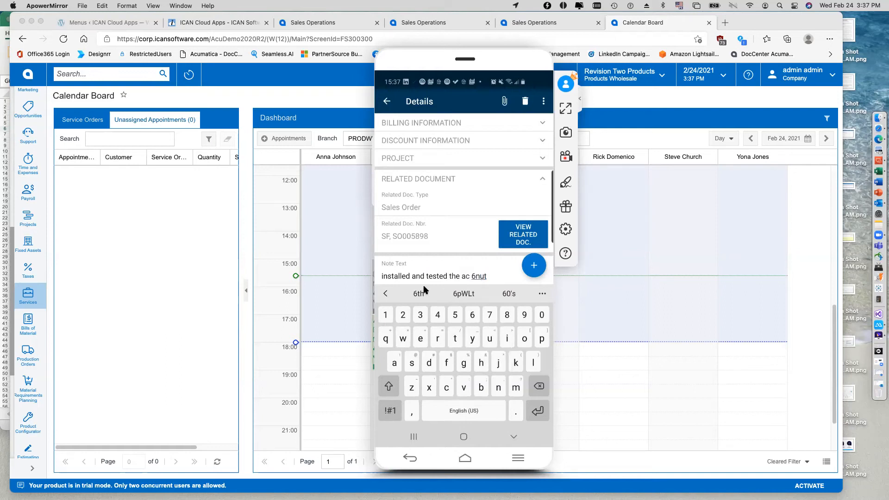
key("BackSpace")
key("BackSpace")
key("BackSpace")
key("BackSpace")
type("unit")
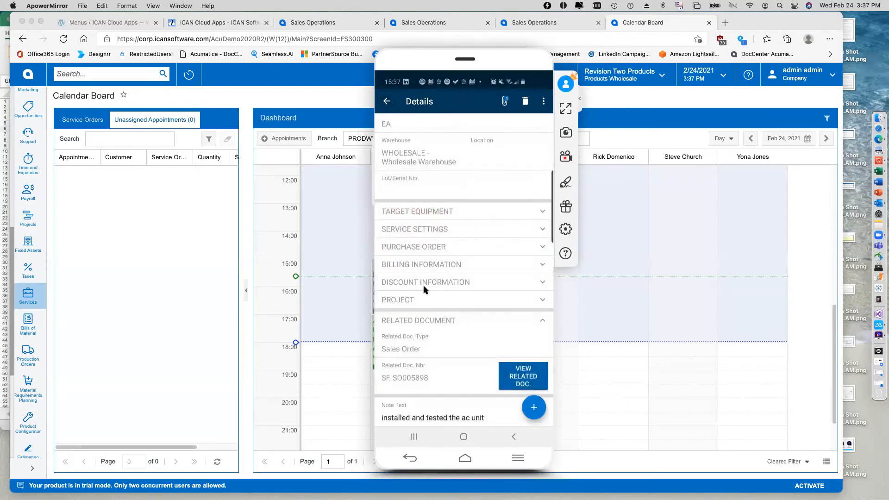
scroll(424, 290, "up", 3)
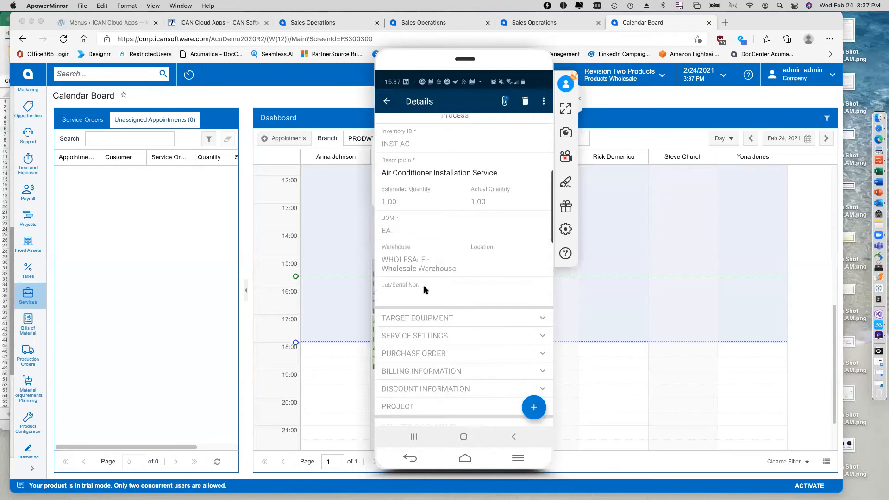
scroll(424, 290, "up", 1)
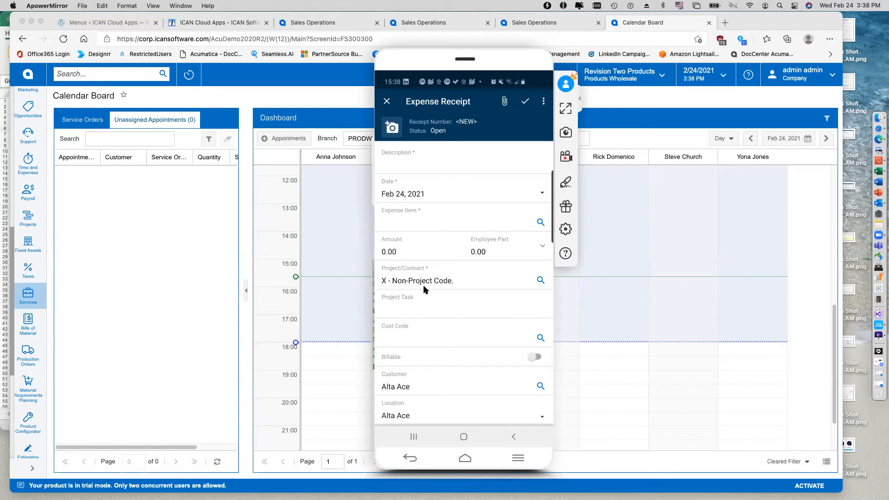
Back out of the new Alta Ace expense receipt without saving it.
right_click(423, 286)
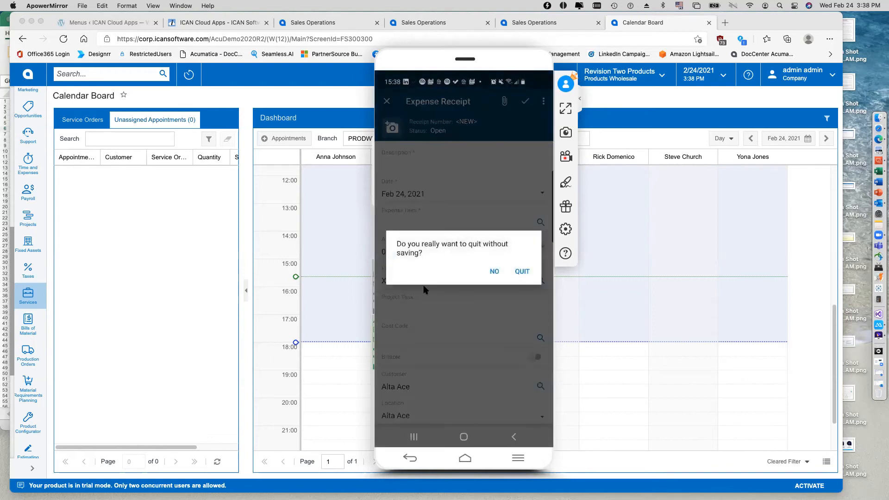
right_click(423, 287)
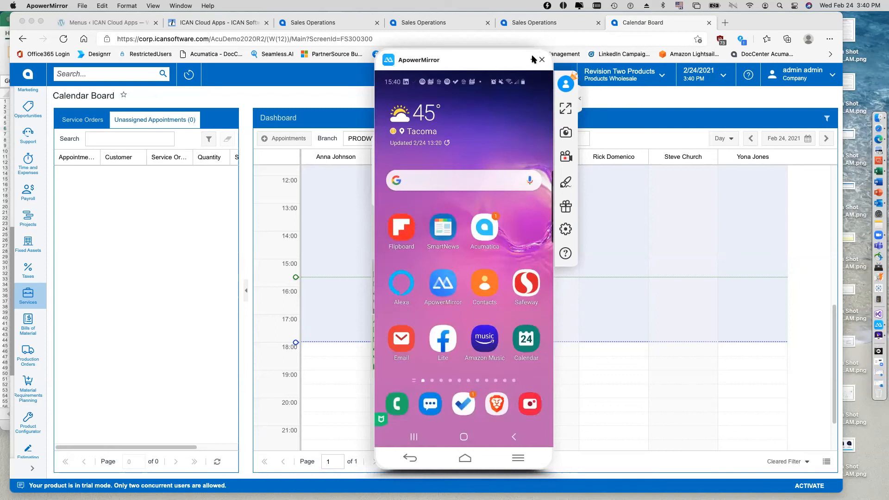
Put away the mirrored phone, reload the Calendar Board in the browser, and check the status of the Alta Ace appointments.
left_click(534, 56)
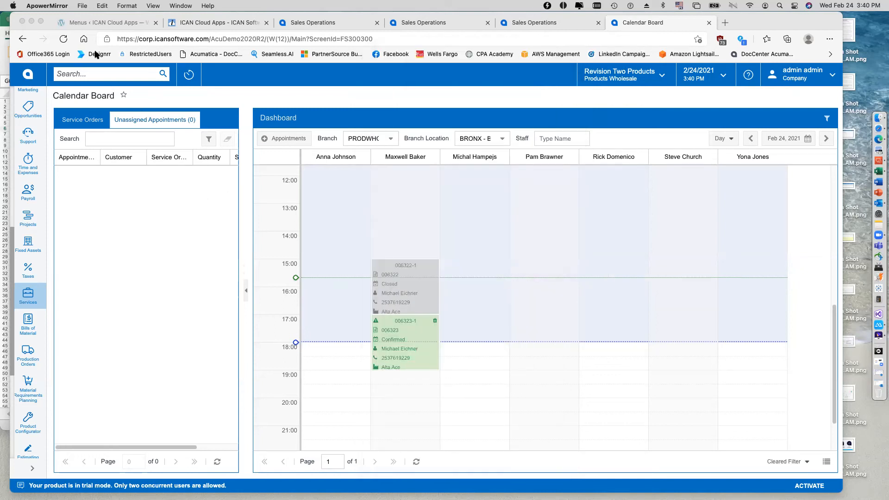
left_click(63, 40)
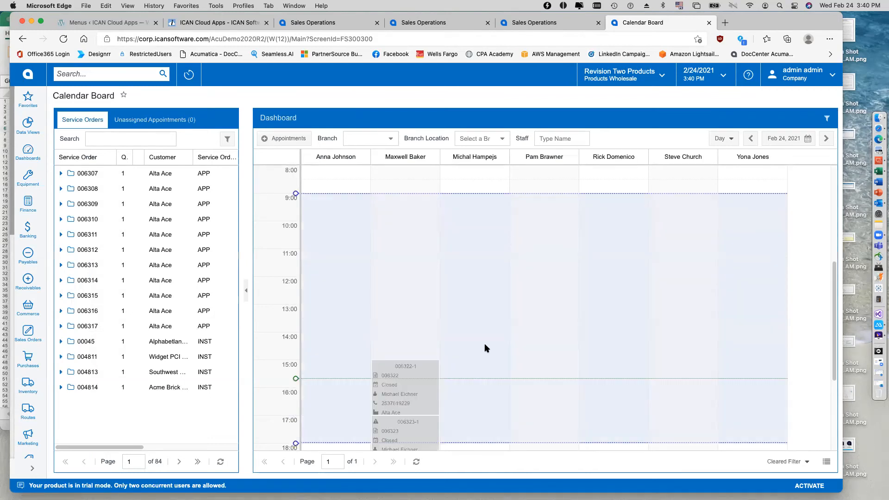
scroll(836, 324, "down", 3)
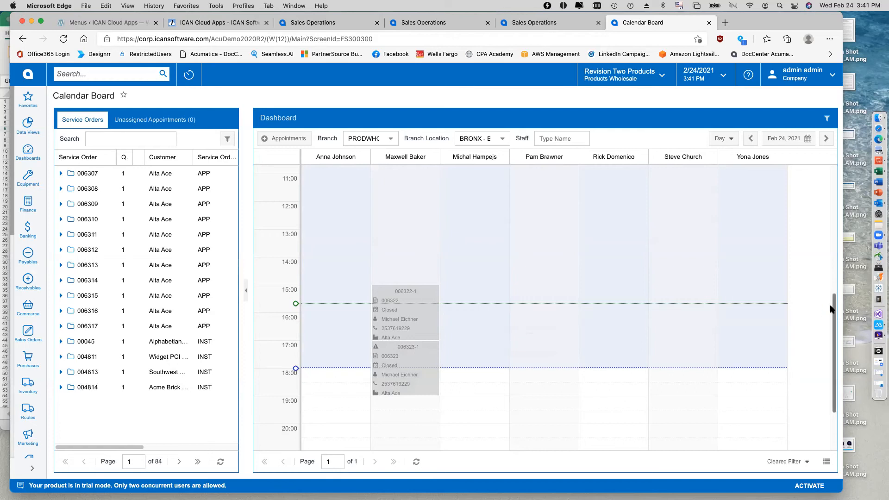
left_click_drag(834, 306, 842, 285)
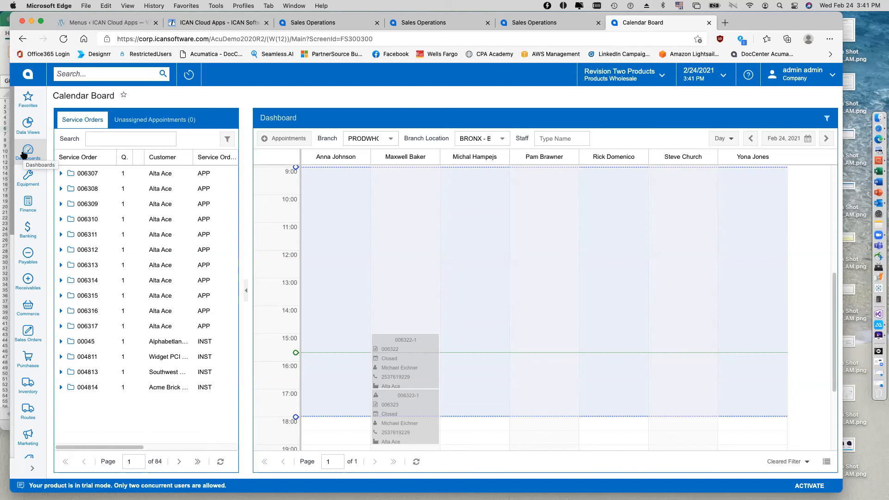
Run Create Equipment for Sold Items for all listed records, including the Infinity 21 Central Air Conditioner, and dismiss the processing summary.
left_click(35, 184)
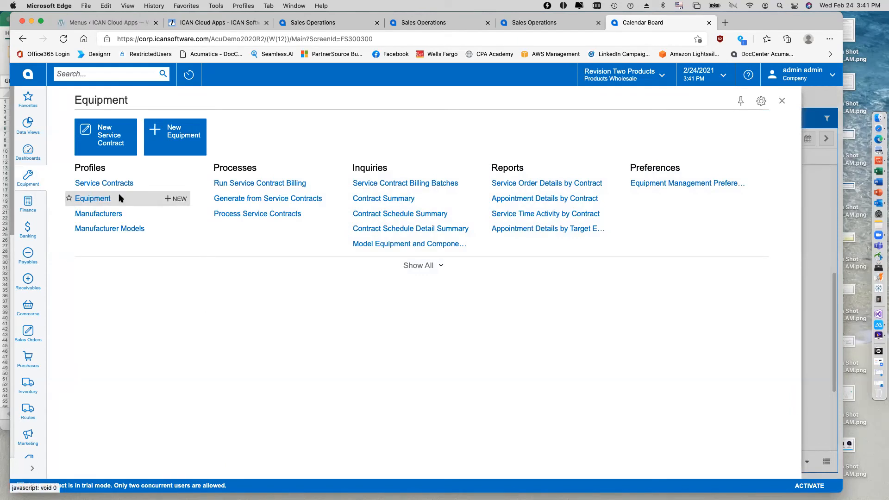
left_click(416, 265)
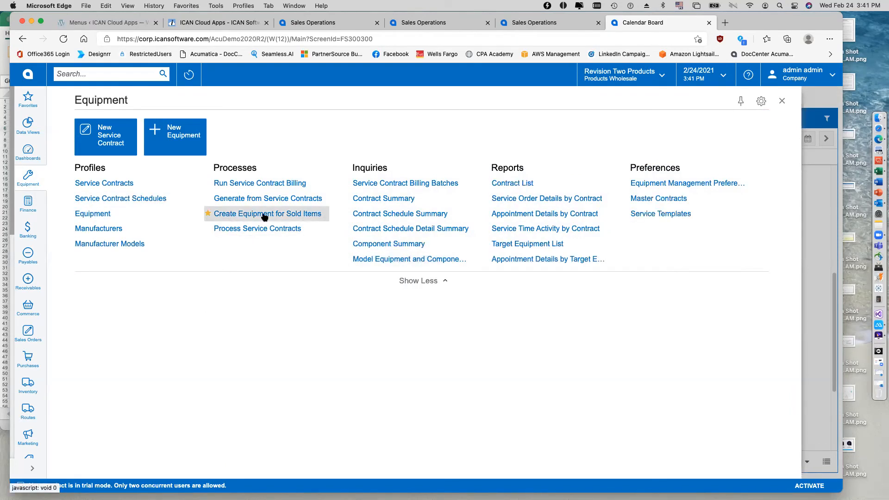
left_click(292, 216)
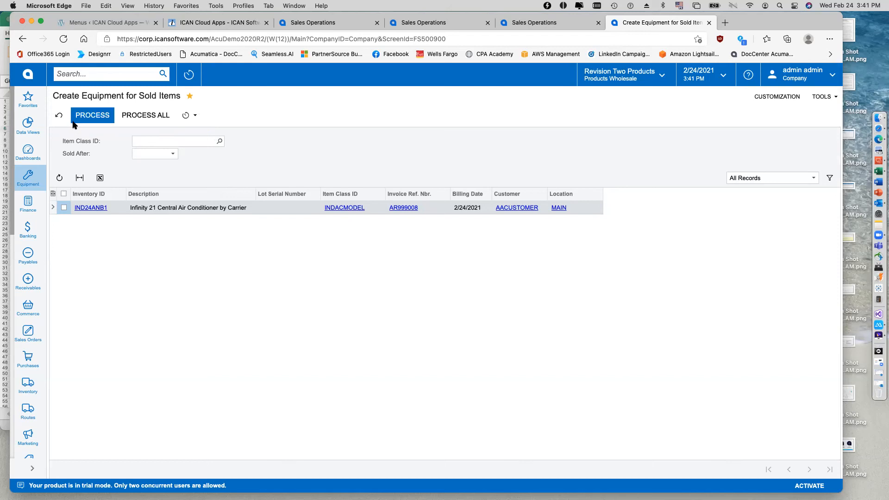
left_click(140, 121)
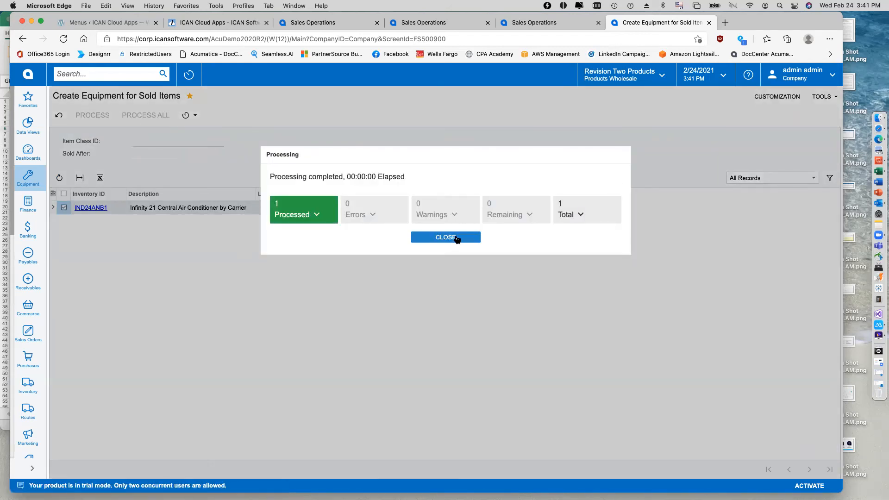
left_click(446, 237)
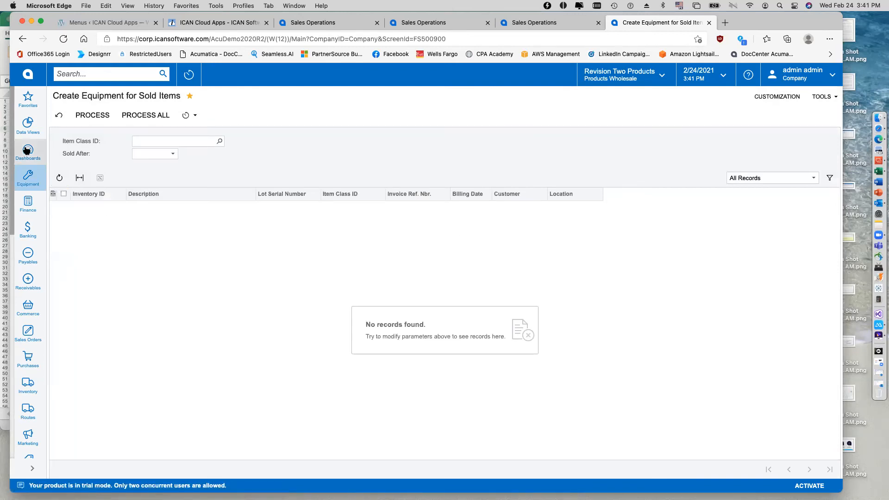
Open the Equipment list, sort it by equipment number descending, and open the Alta Ace Infinity 21 Central Air Conditioner record.
left_click(29, 178)
left_click(93, 214)
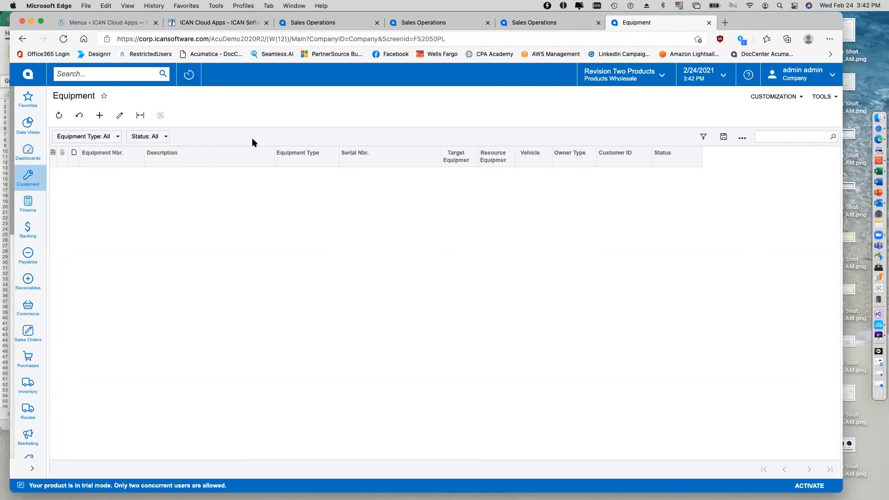
left_click(123, 160)
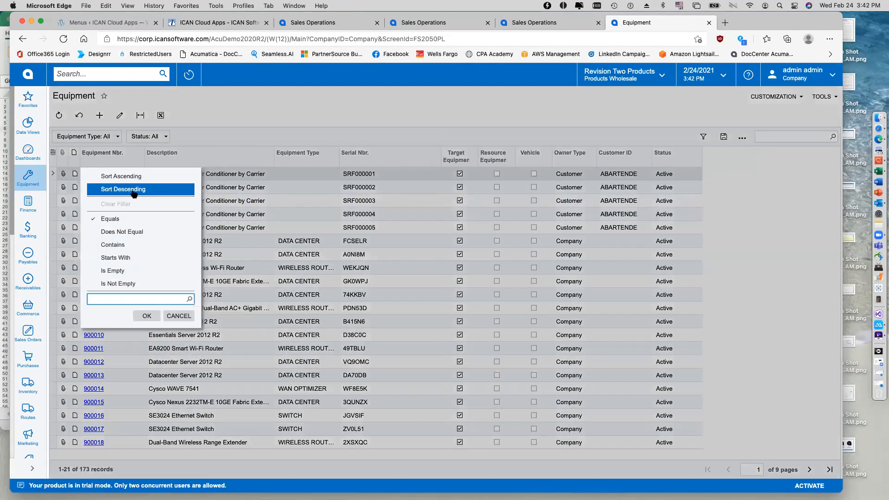
left_click(136, 189)
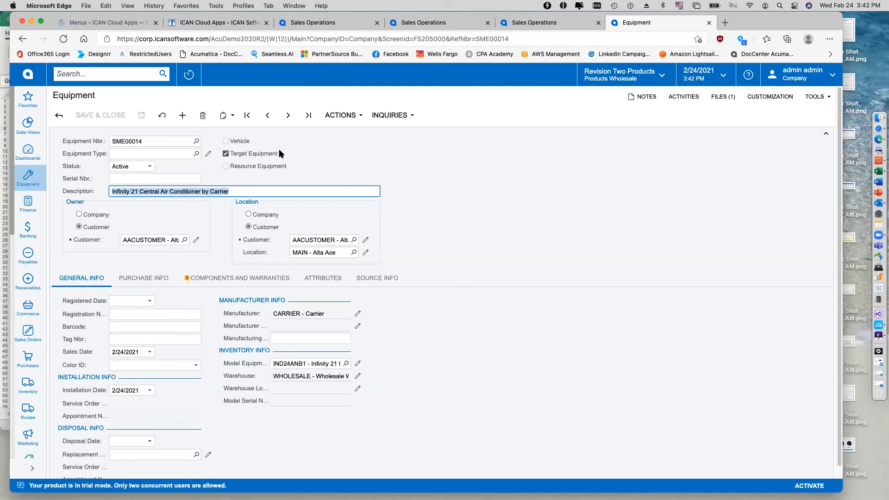
Trace the equipment's source information to its sales order and shipment, check the shipment's serial number, and close both windows.
left_click(379, 279)
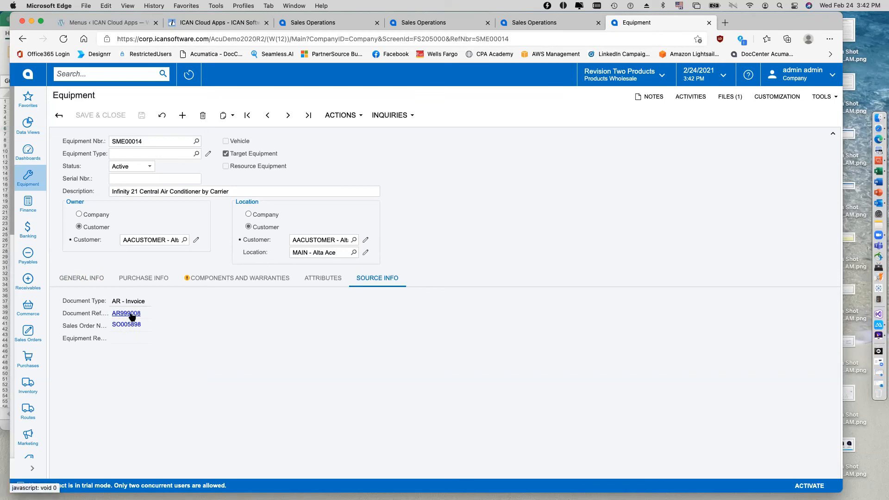
left_click(132, 317)
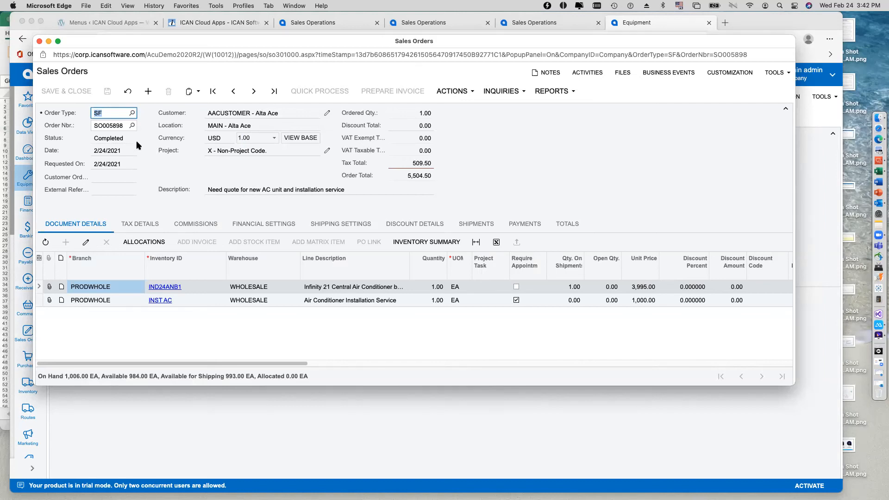
left_click(481, 226)
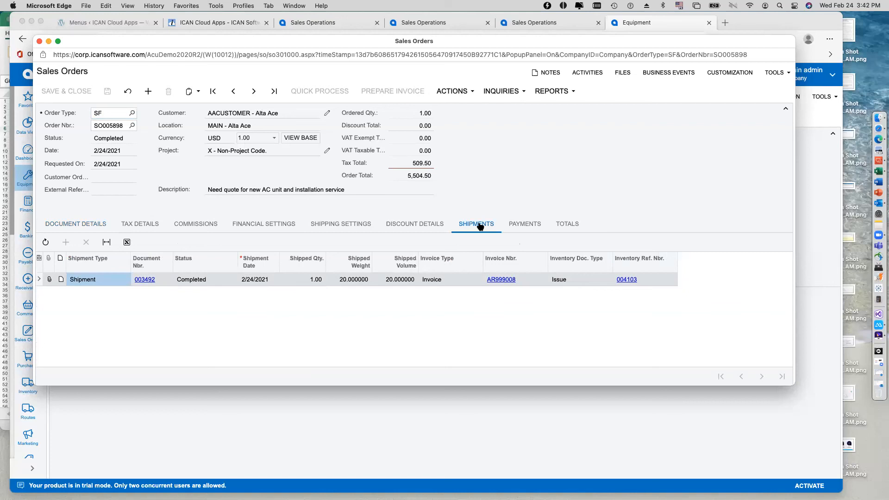
left_click(145, 280)
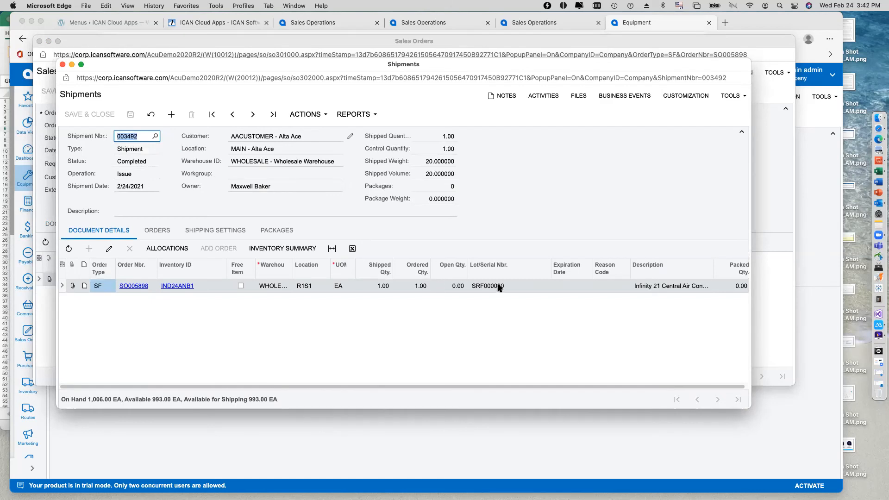
left_click(63, 64)
left_click(39, 41)
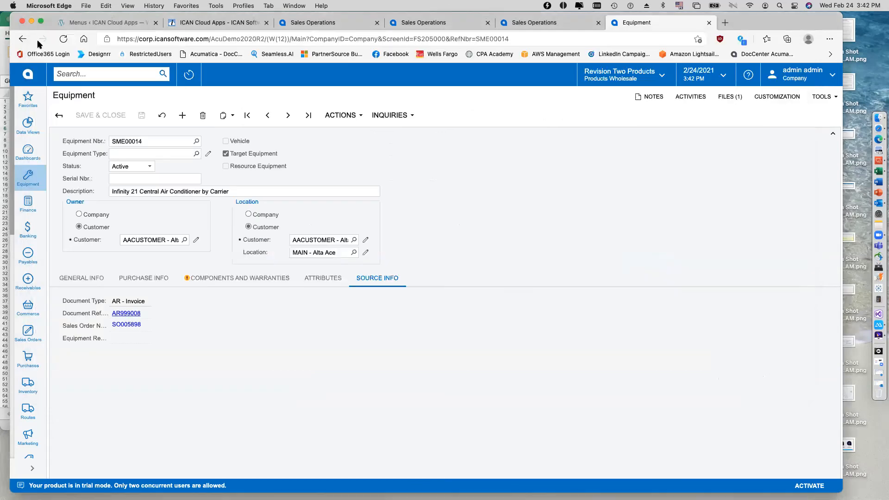
Examine the air conditioner's general information, including the model serial number field, and its available scheduling actions.
left_click(94, 281)
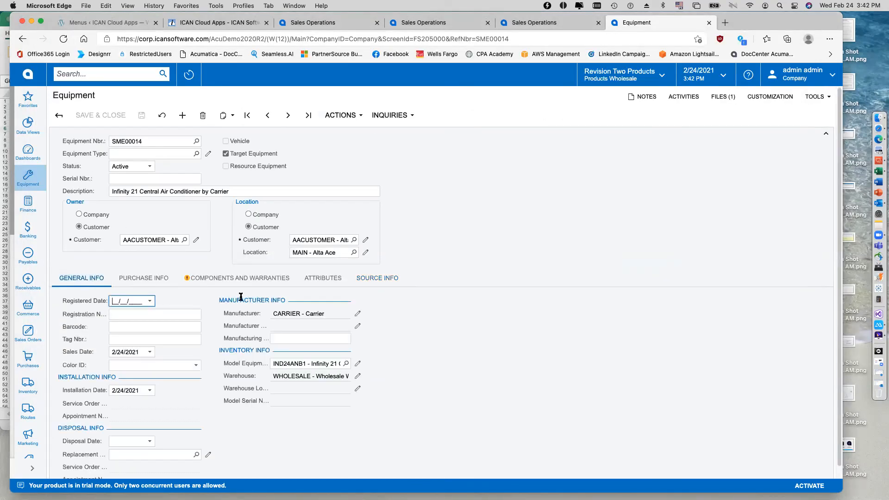
left_click(284, 400)
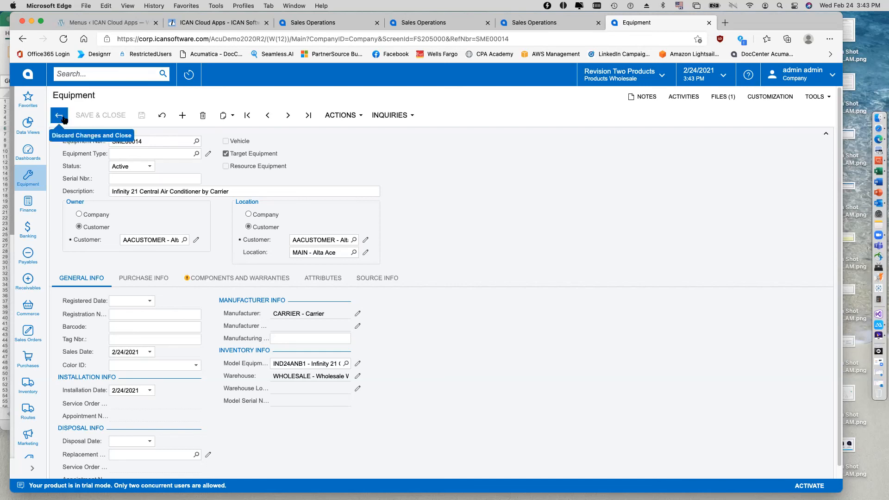
left_click(344, 115)
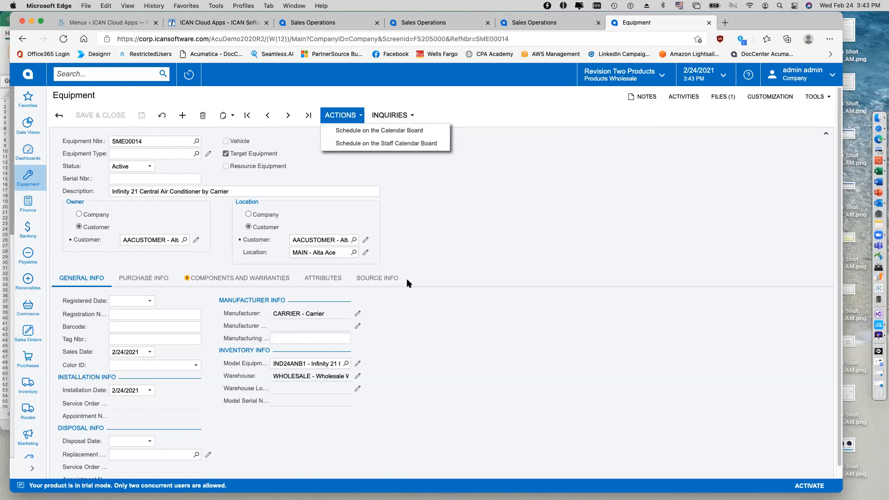
left_click(437, 227)
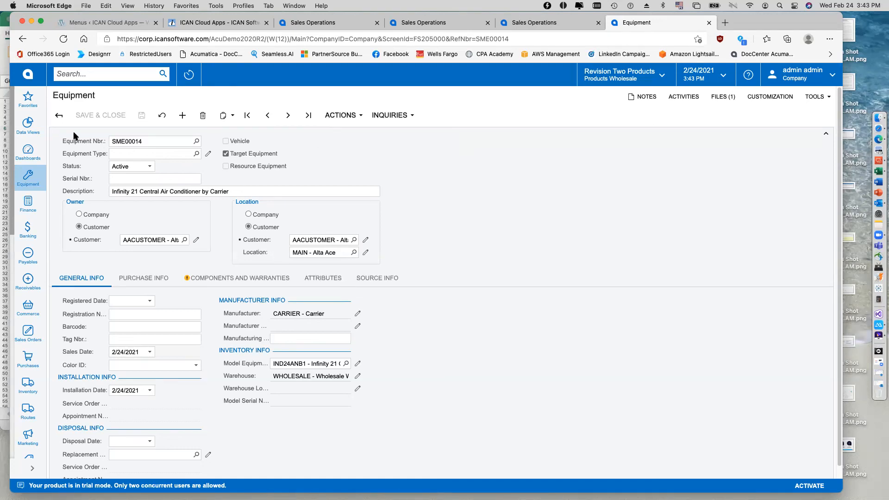
Start a new service contract for customer Alta Ace, keeping Service Orders as the schedule generation type.
left_click(32, 177)
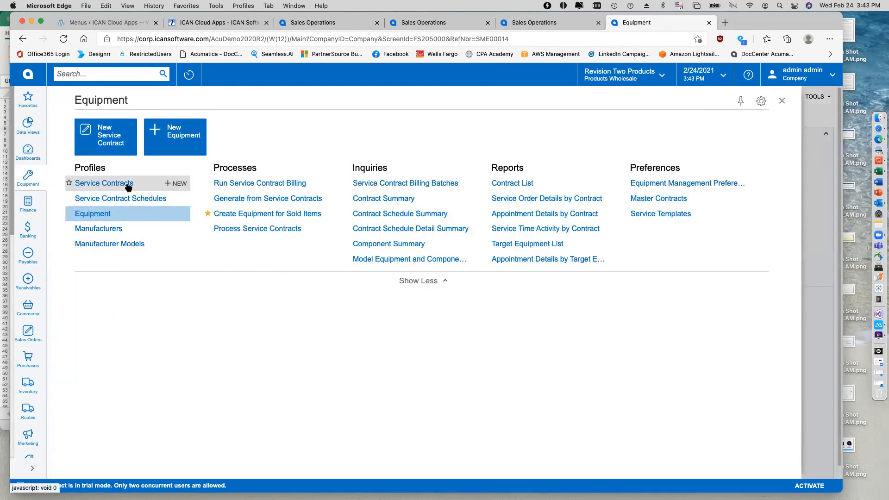
left_click(111, 141)
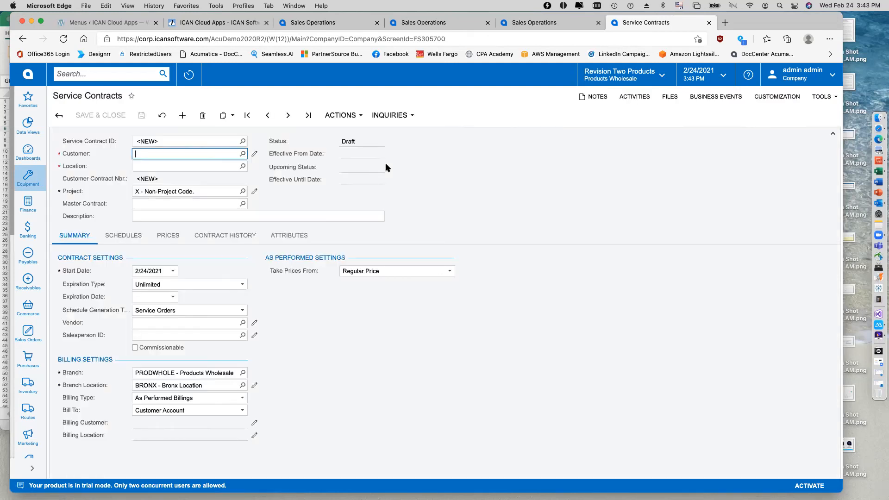
type("alta")
key("Tab")
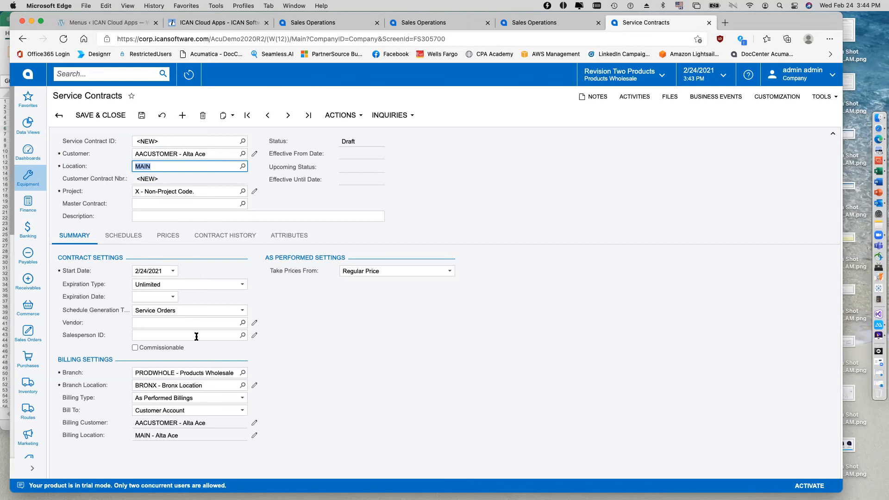
left_click(240, 311)
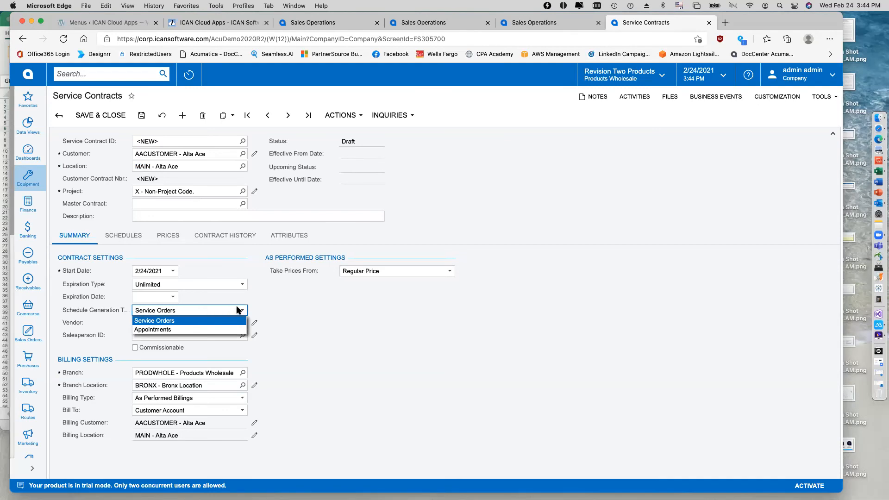
left_click(238, 310)
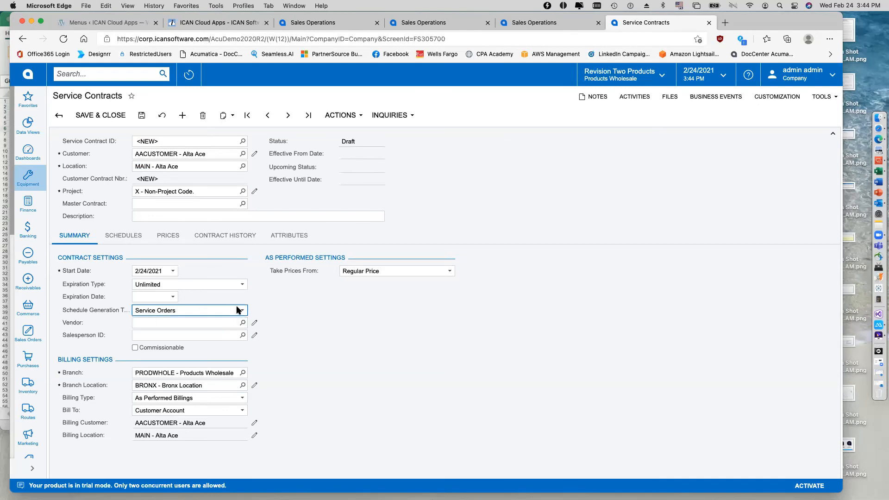
Add a schedule to the new service contract, agreeing to save the contract.
left_click(128, 237)
left_click(99, 253)
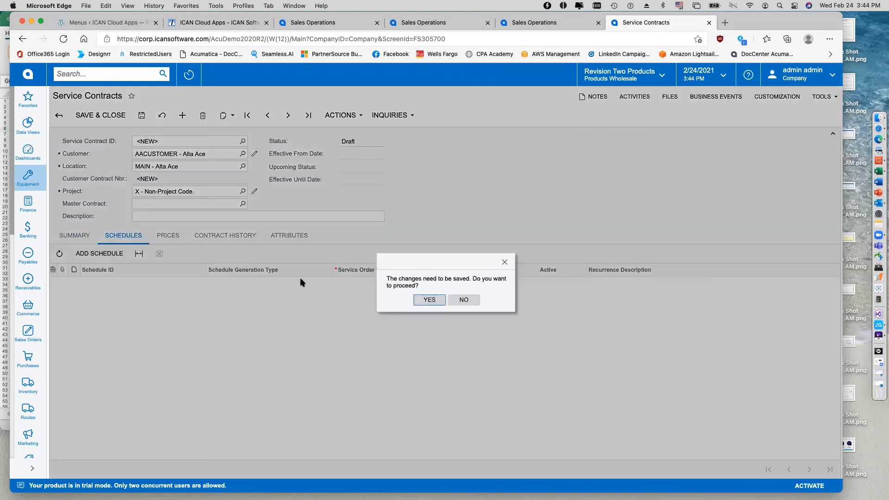
left_click(433, 299)
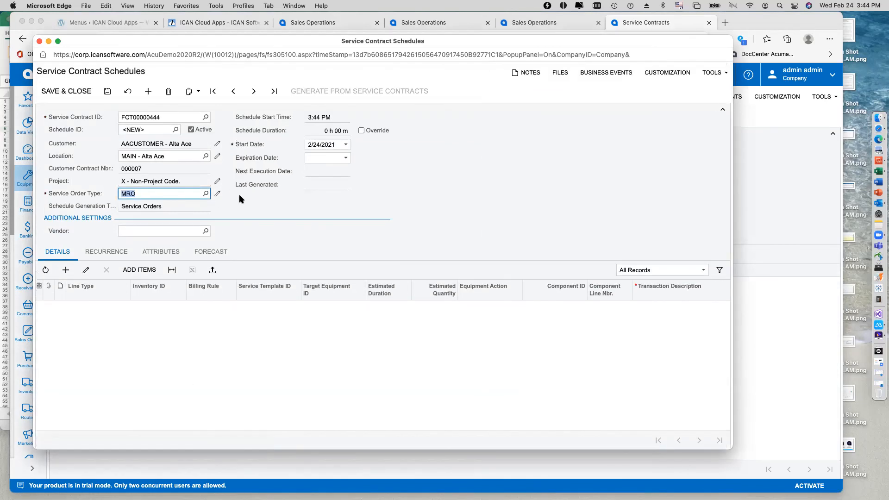
Keep MRO as the schedule's service order type and set its recurrence frequency to Monthly.
left_click(205, 194)
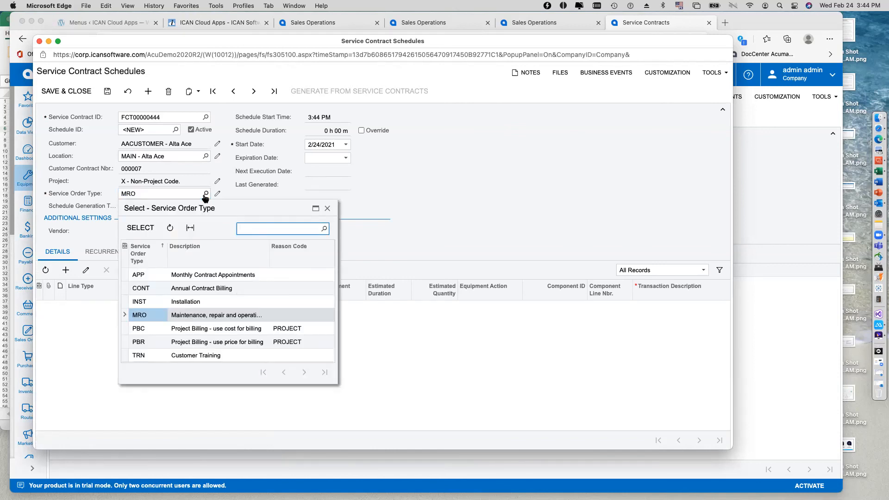
left_click(204, 195)
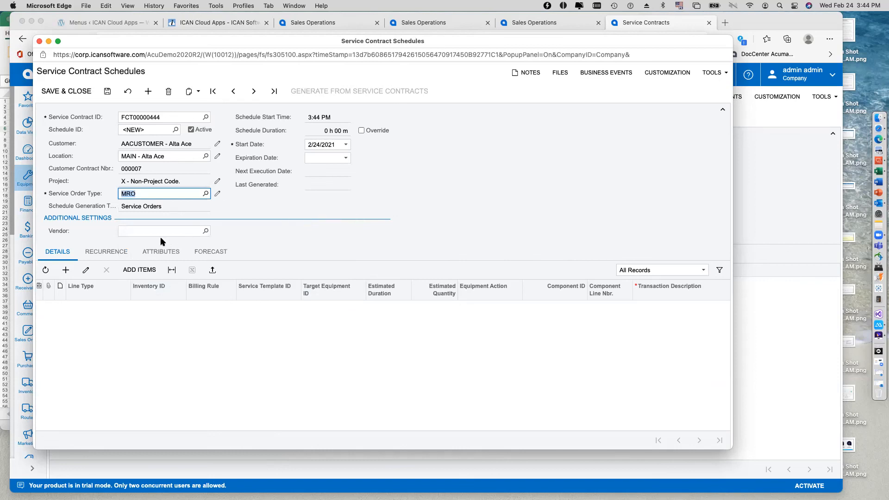
left_click(106, 252)
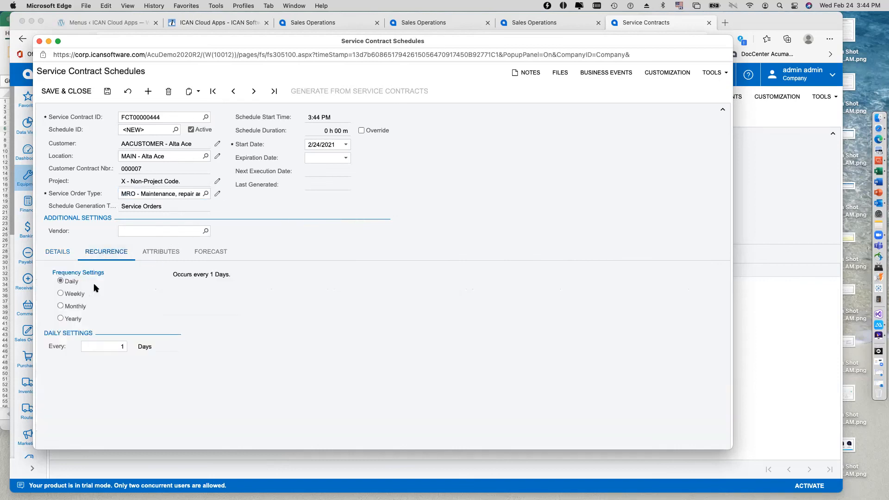
left_click(60, 307)
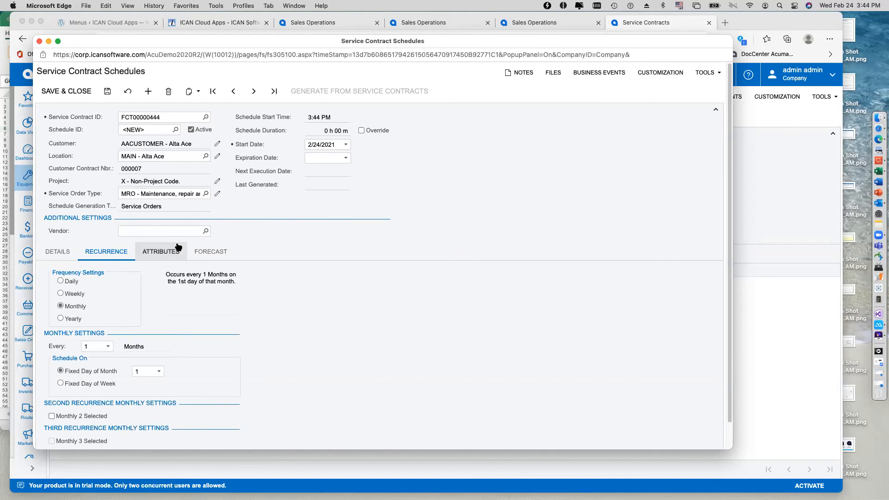
Add a Service Template line to the schedule's details, using the AC PM (AC Preventative Maintenance) template.
left_click(57, 252)
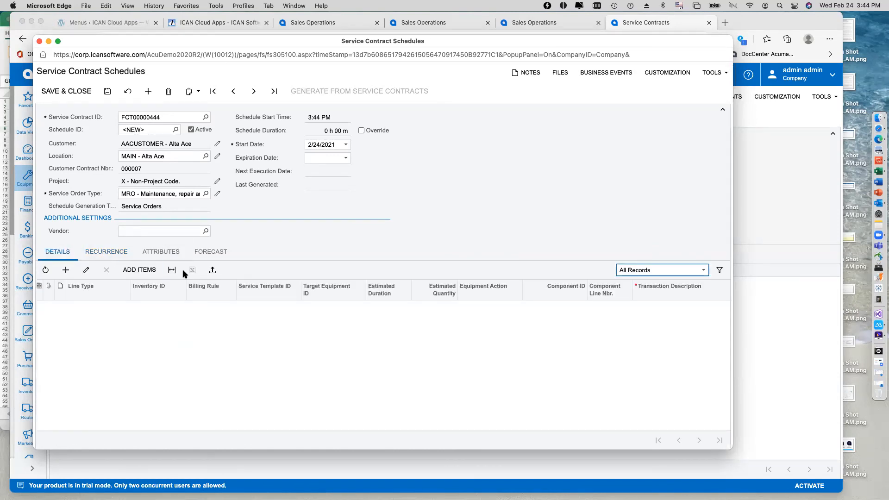
left_click(139, 274)
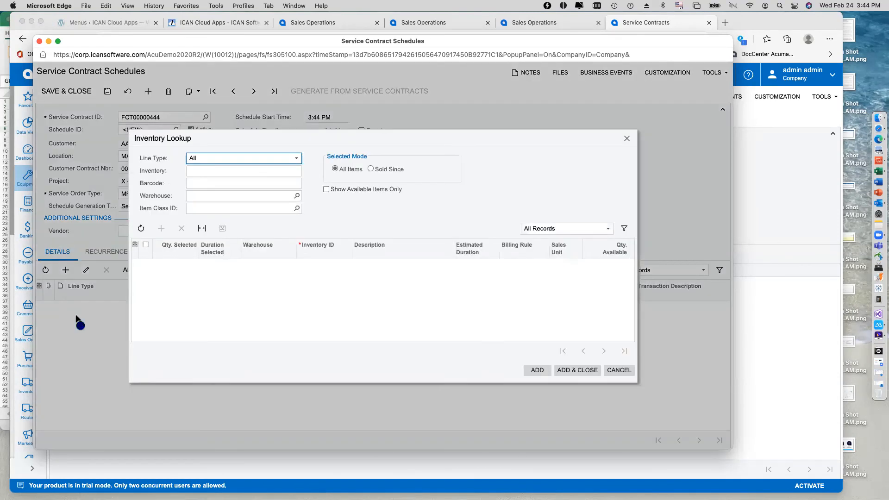
left_click(626, 138)
left_click(65, 270)
left_click(131, 308)
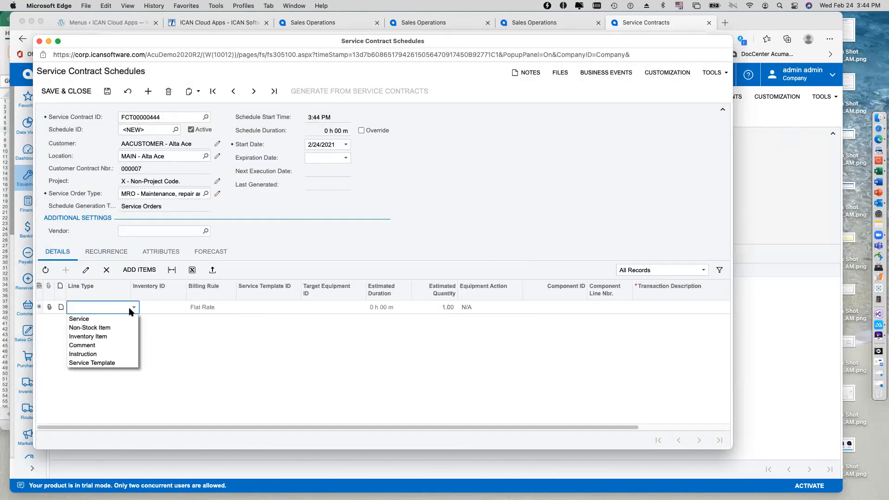
left_click(111, 363)
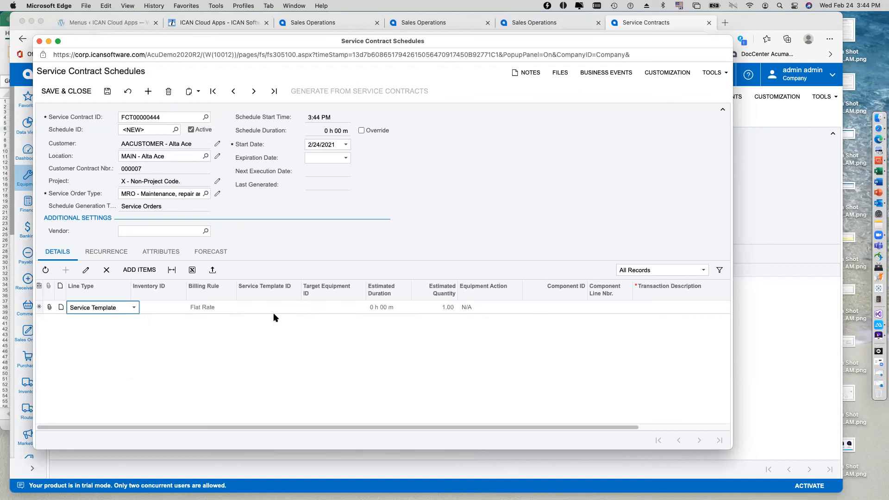
left_click(259, 307)
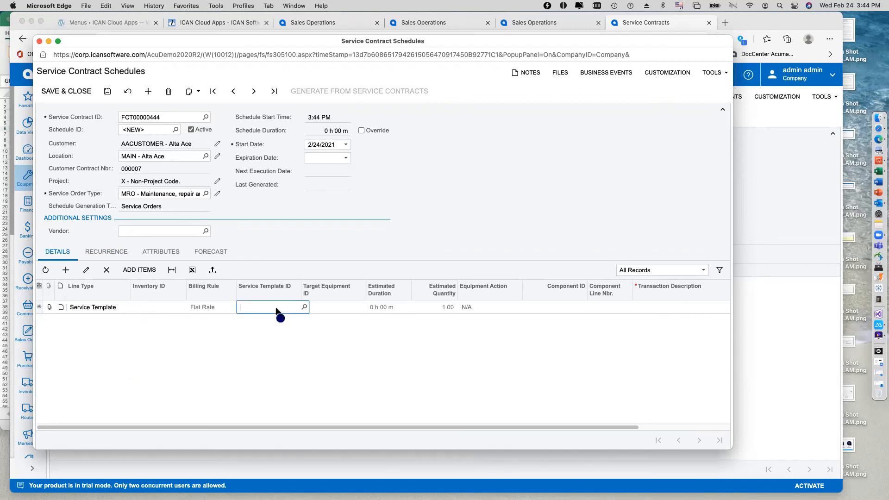
left_click(304, 308)
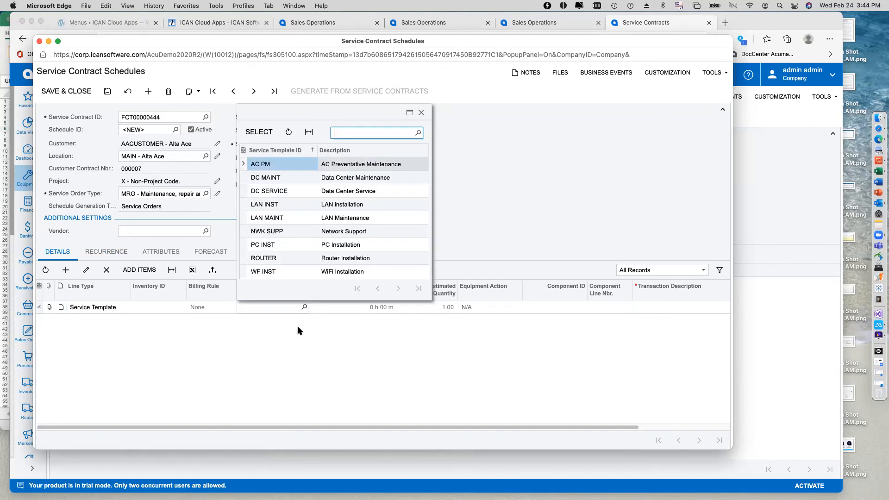
double_click(291, 165)
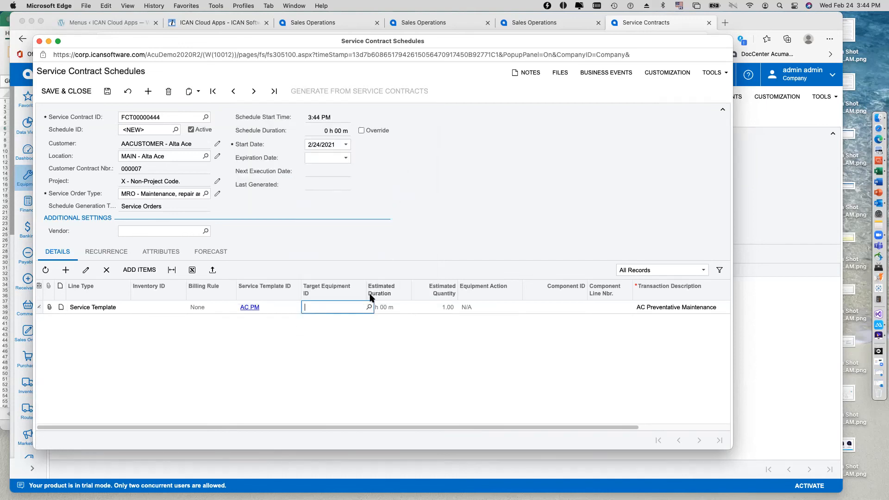
Set the template line's target equipment to air conditioner SME00014, save the schedule and close its window.
left_click(369, 307)
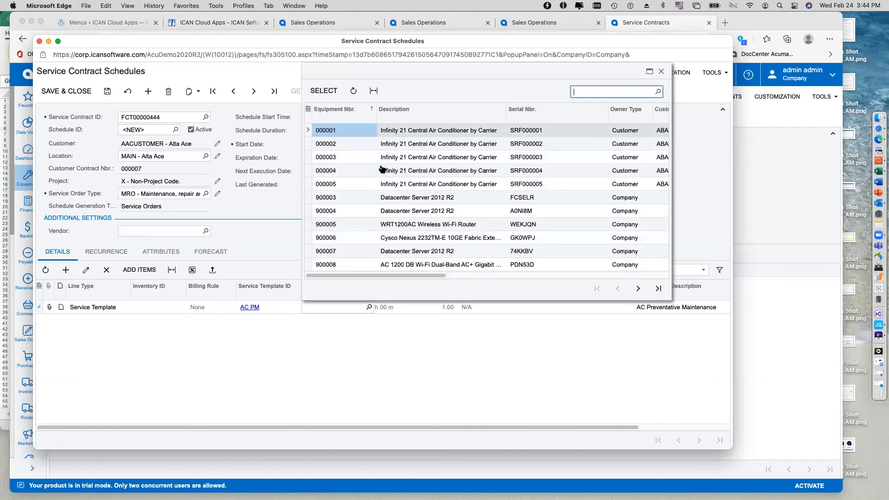
left_click(367, 115)
left_click(364, 146)
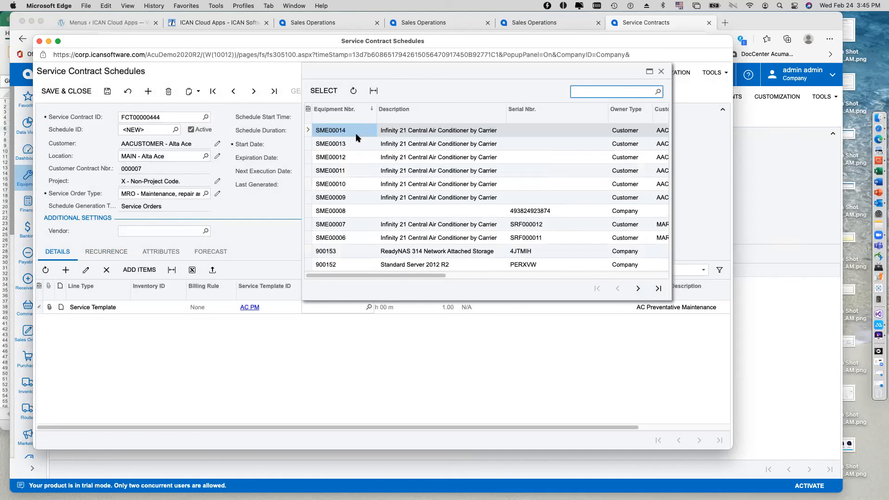
double_click(363, 132)
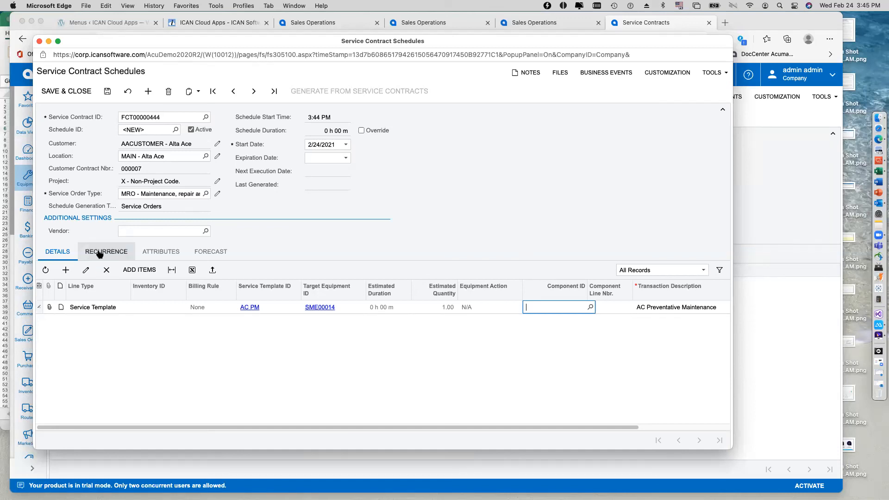
left_click(106, 91)
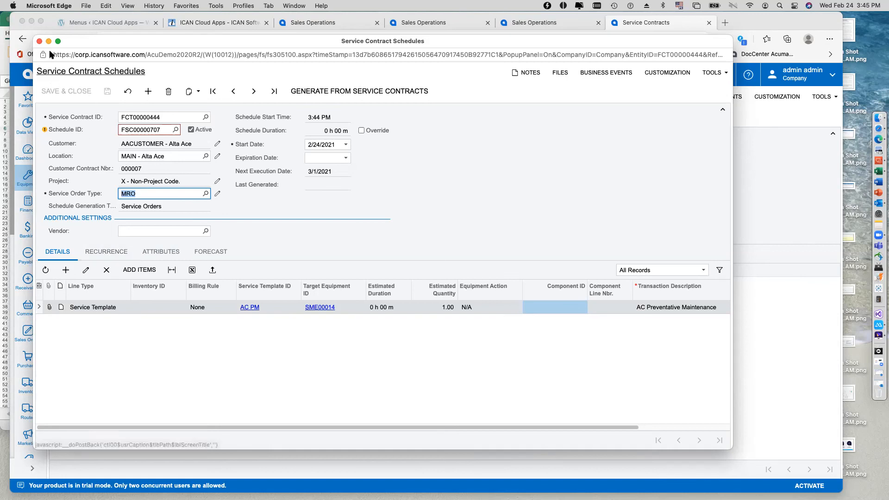
left_click(40, 42)
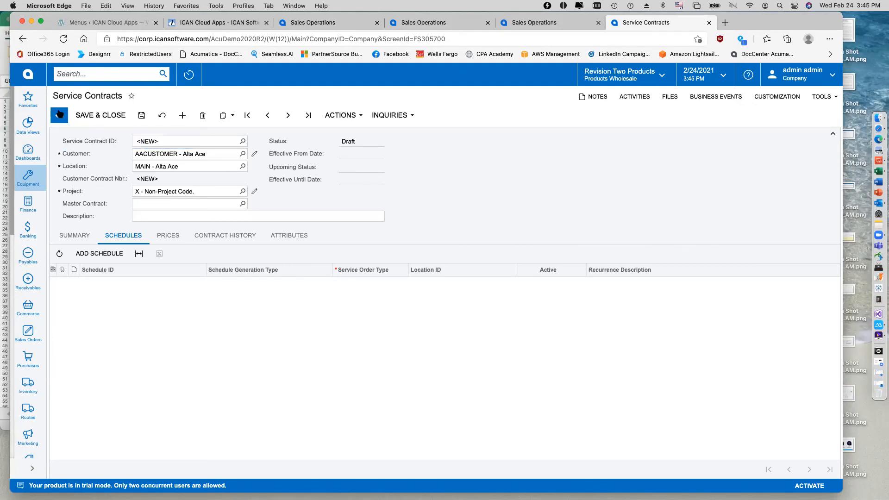
Open the Equipment workspace.
left_click(37, 185)
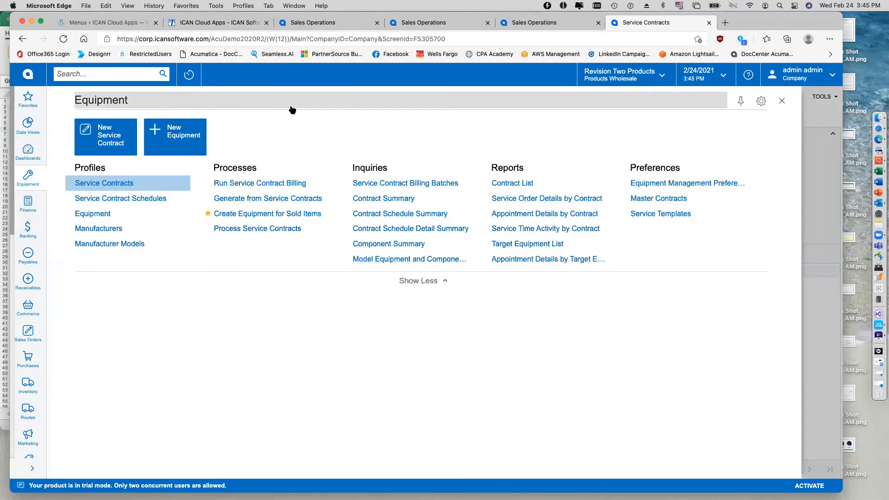